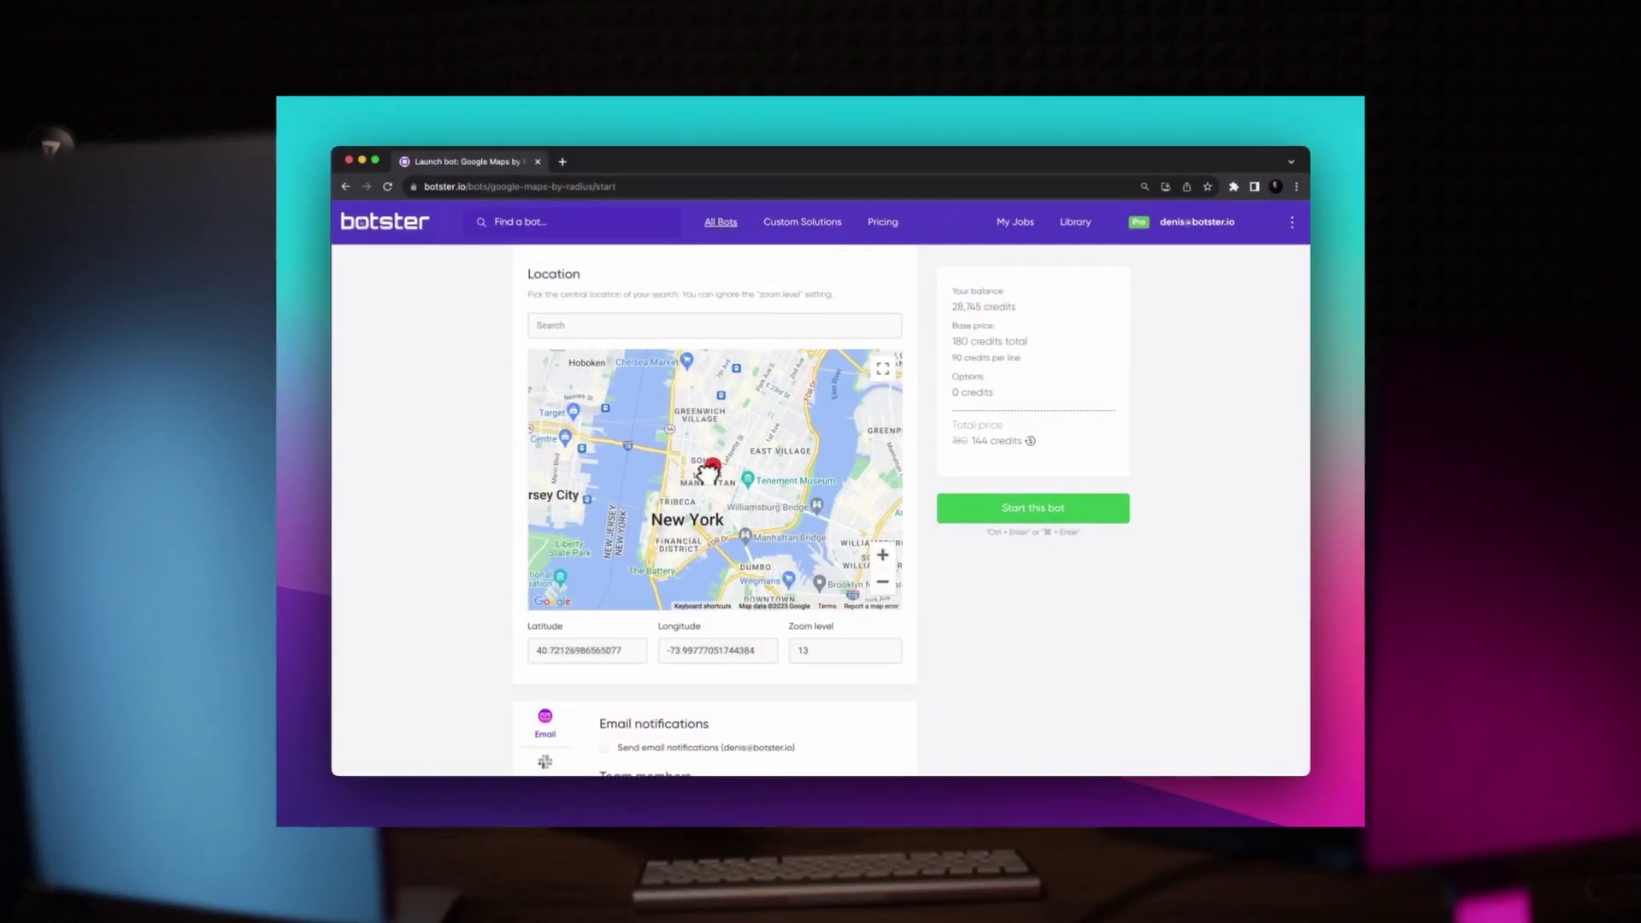
# - Re-centre the search location just north-east of the pin on the New York map
pyautogui.click(725, 455)
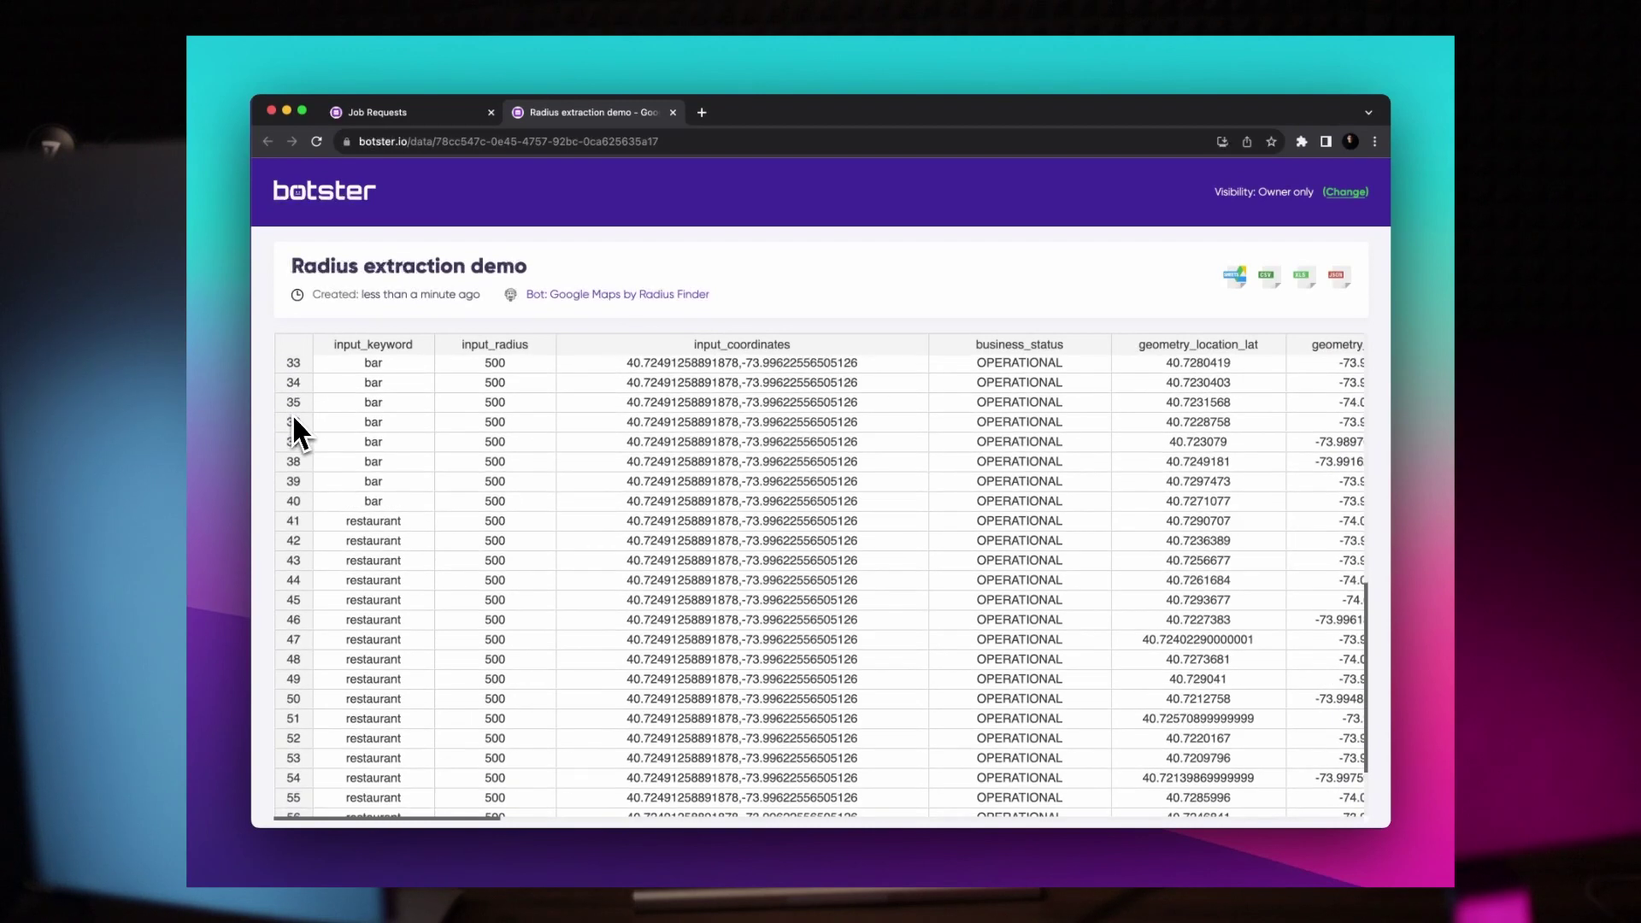
# - Browse the Radius extraction demo rows, then across to the business name and place ID columns
pyautogui.scroll(-3, 293, 416)
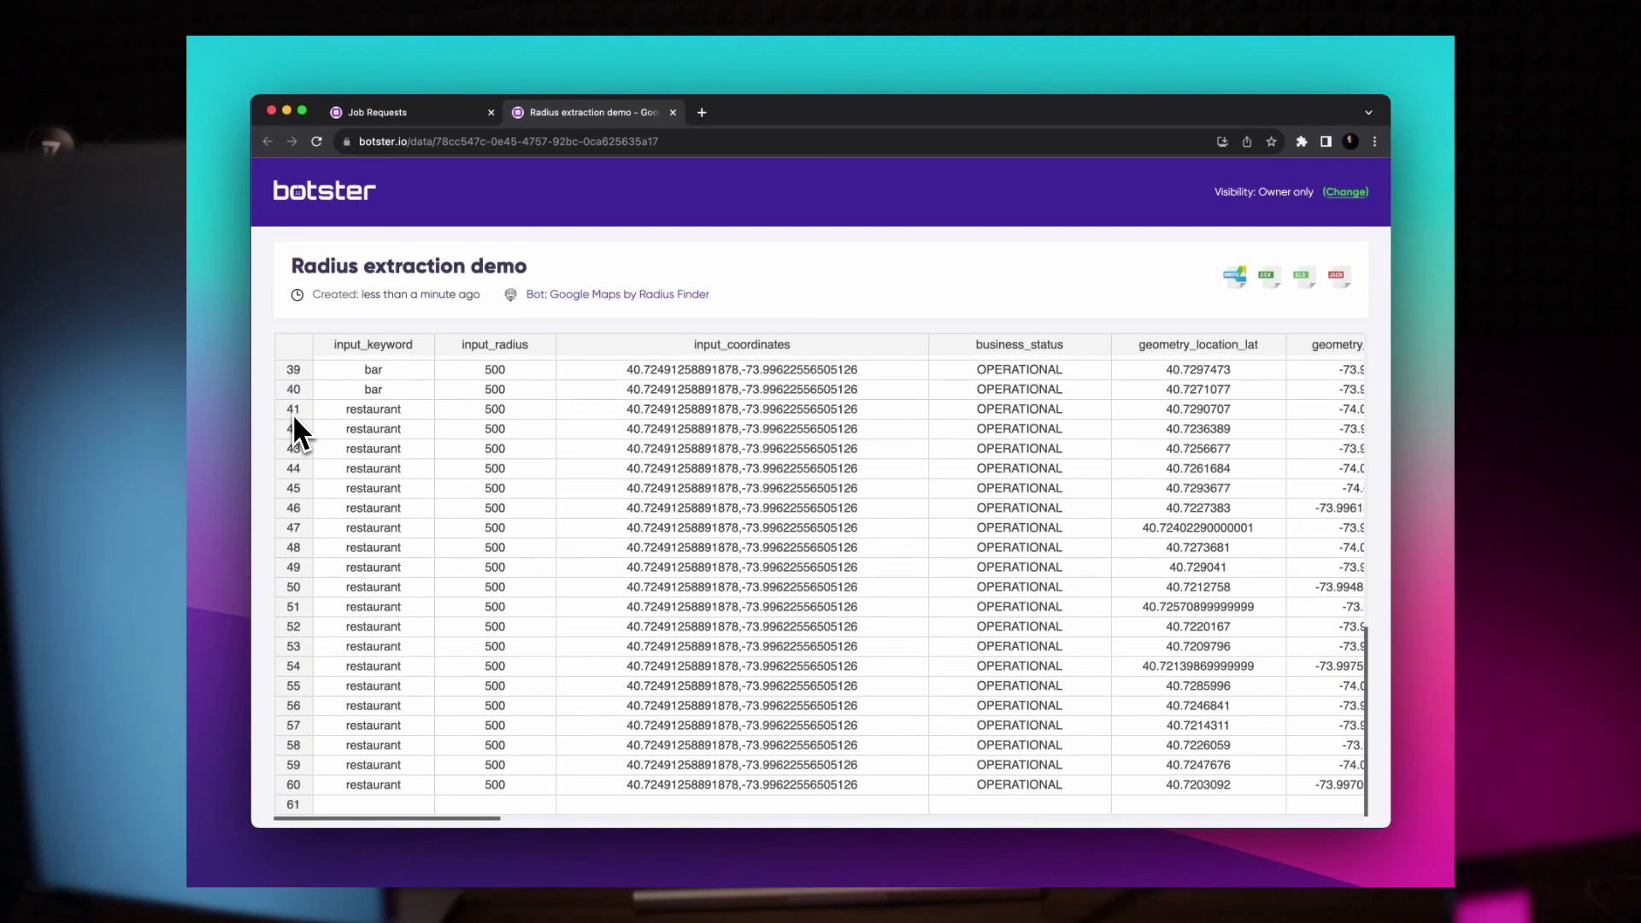
pyautogui.scroll(10, 292, 414)
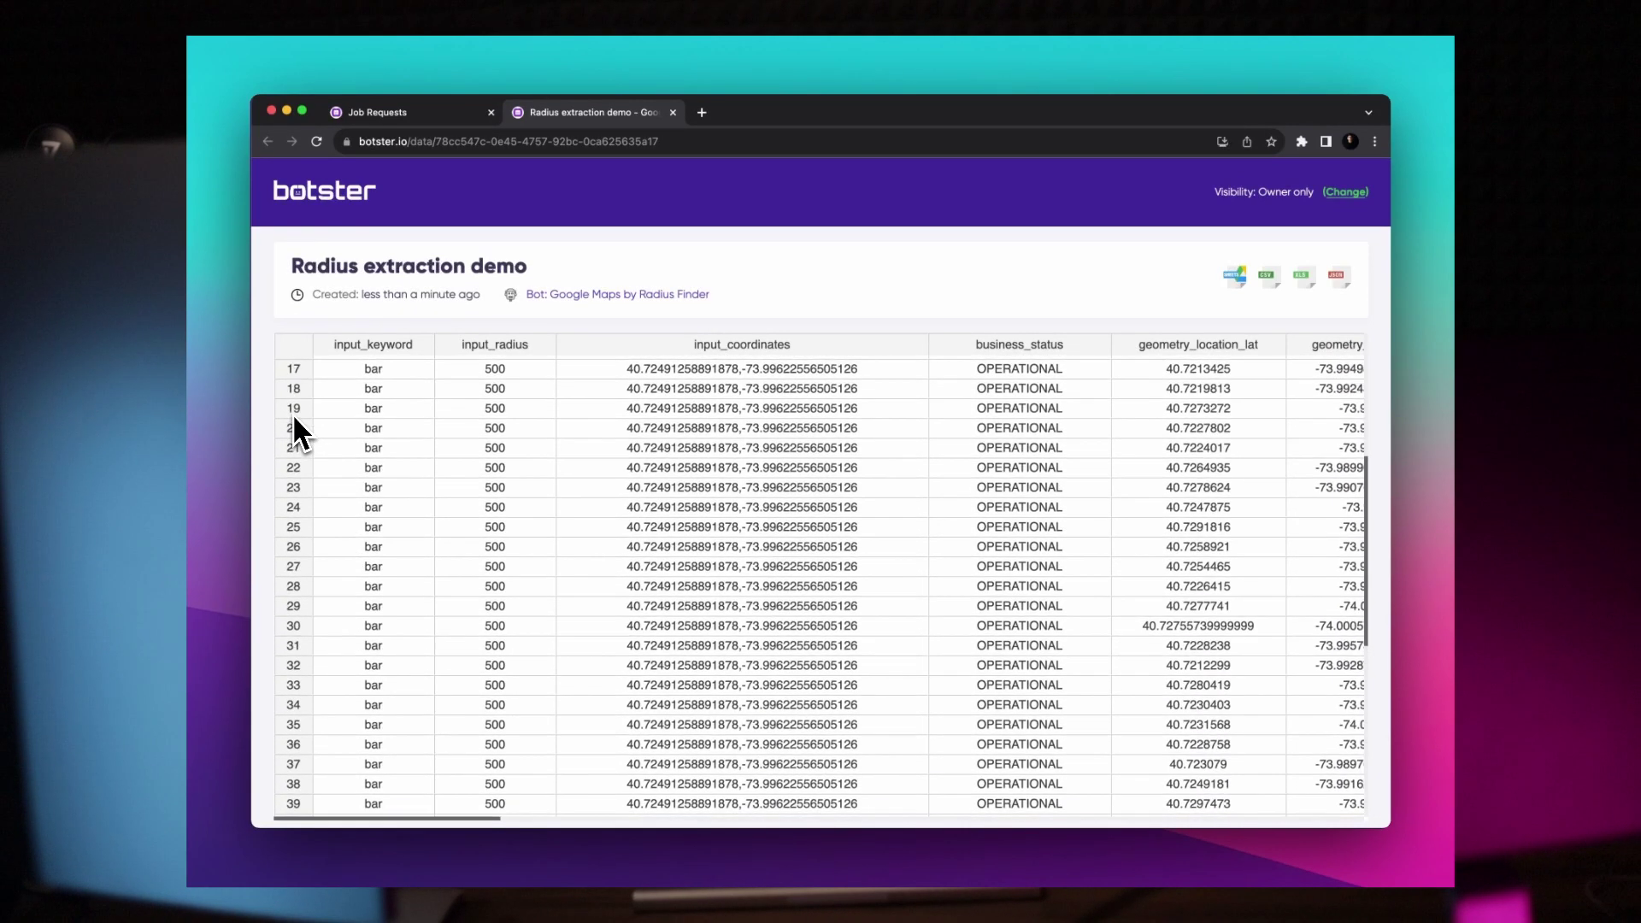
pyautogui.scroll(5, 293, 413)
pyautogui.hscroll(1, 371, 413)
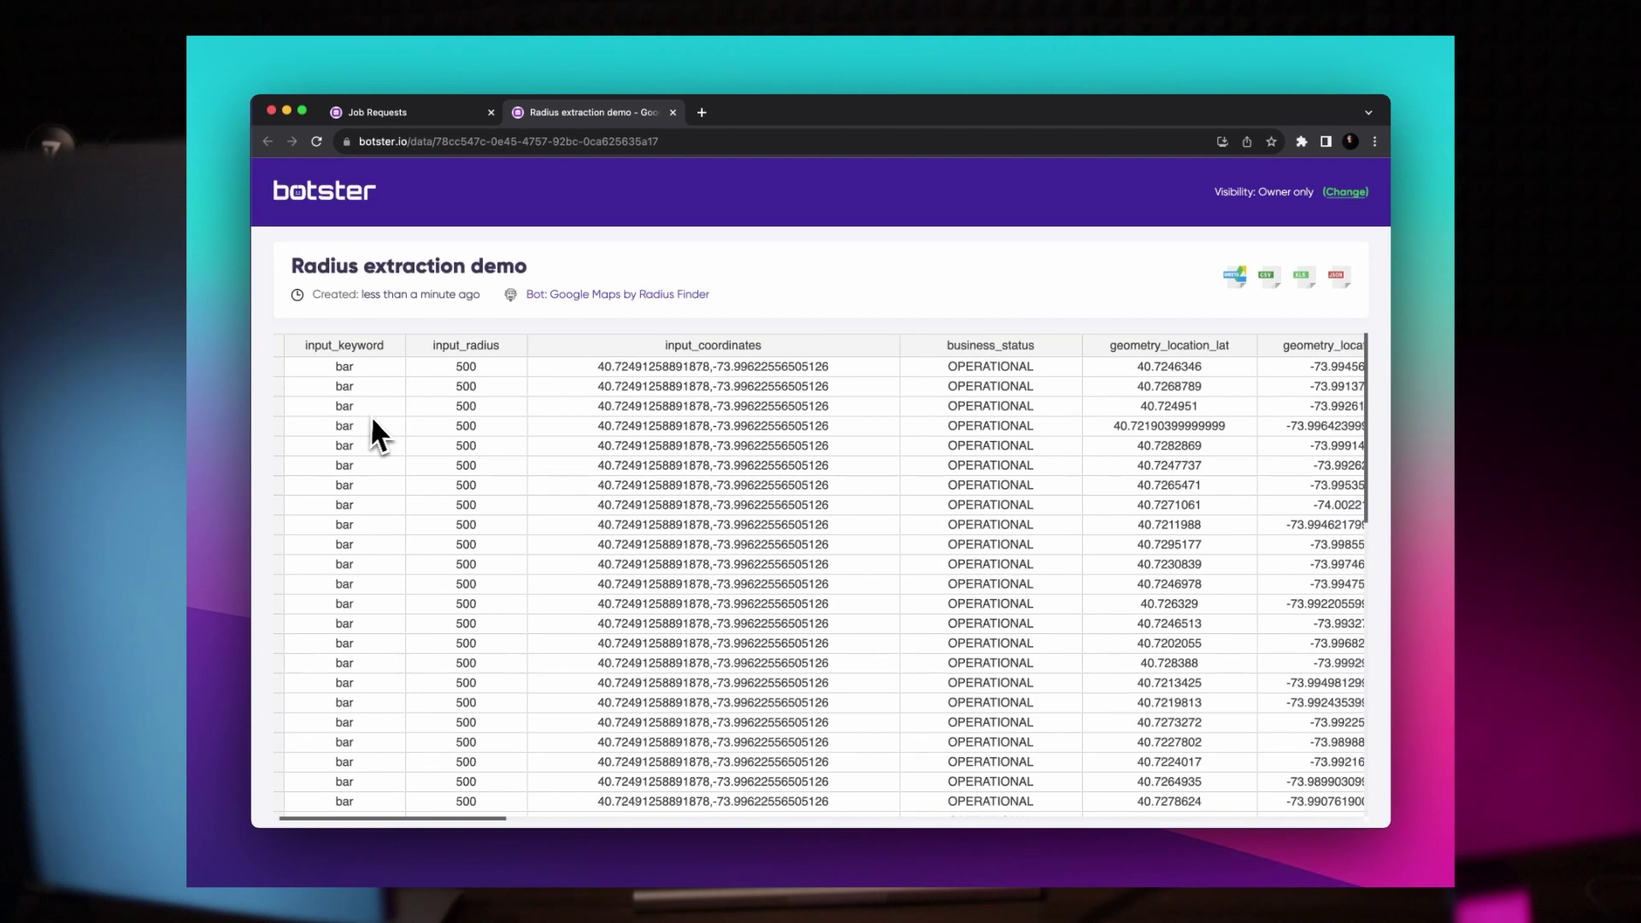
pyautogui.hscroll(10, 376, 415)
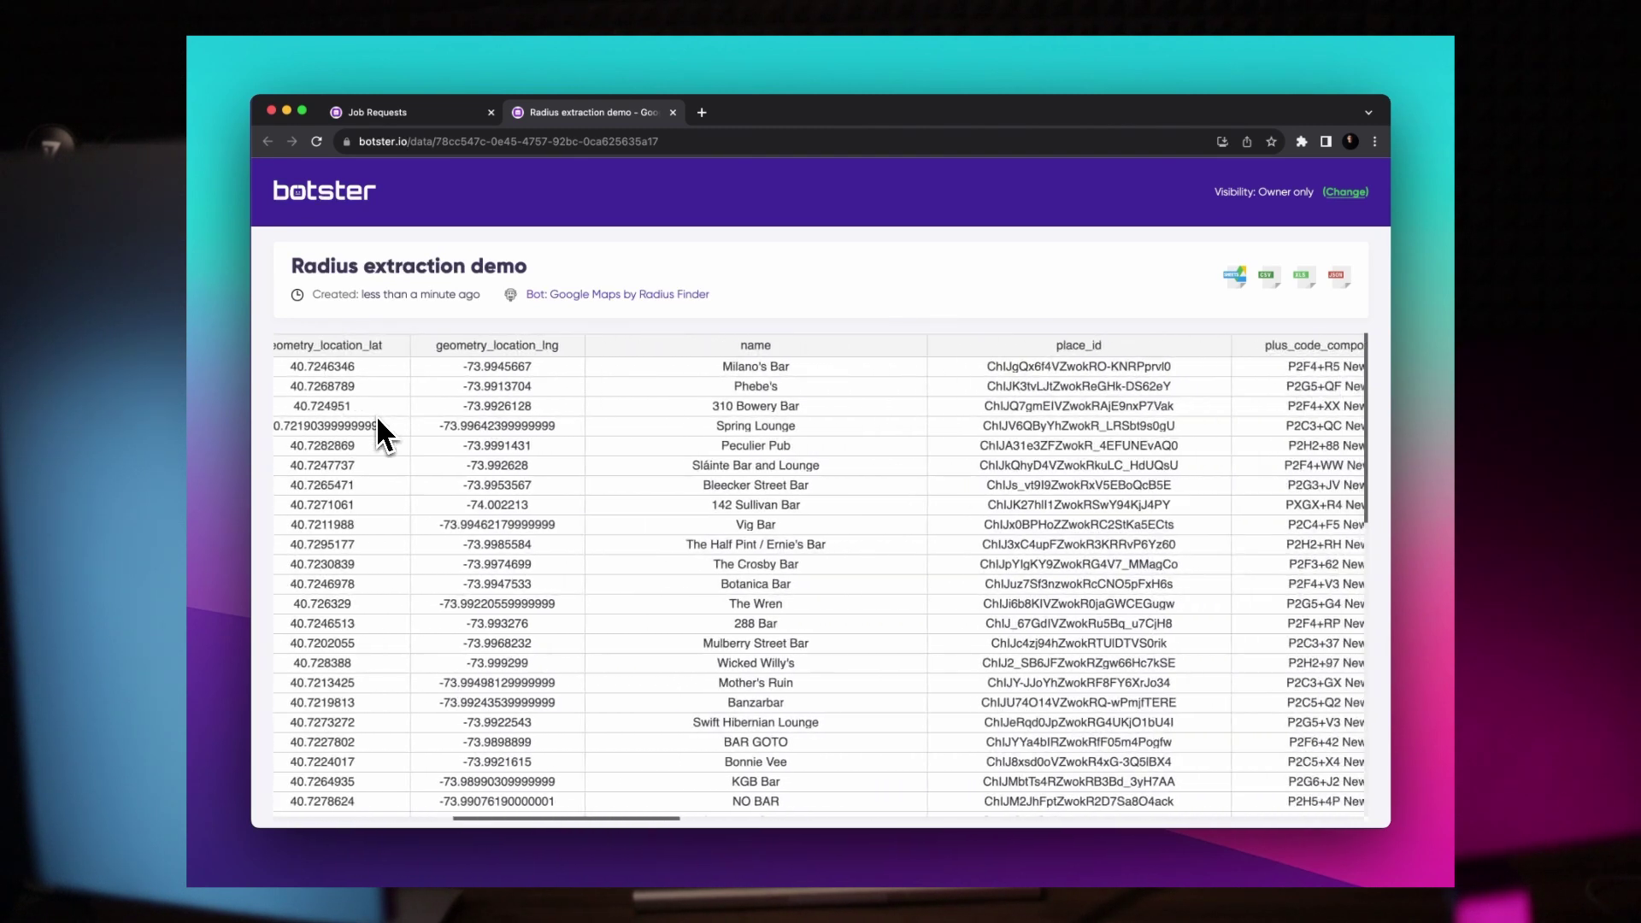
pyautogui.hscroll(15, 376, 416)
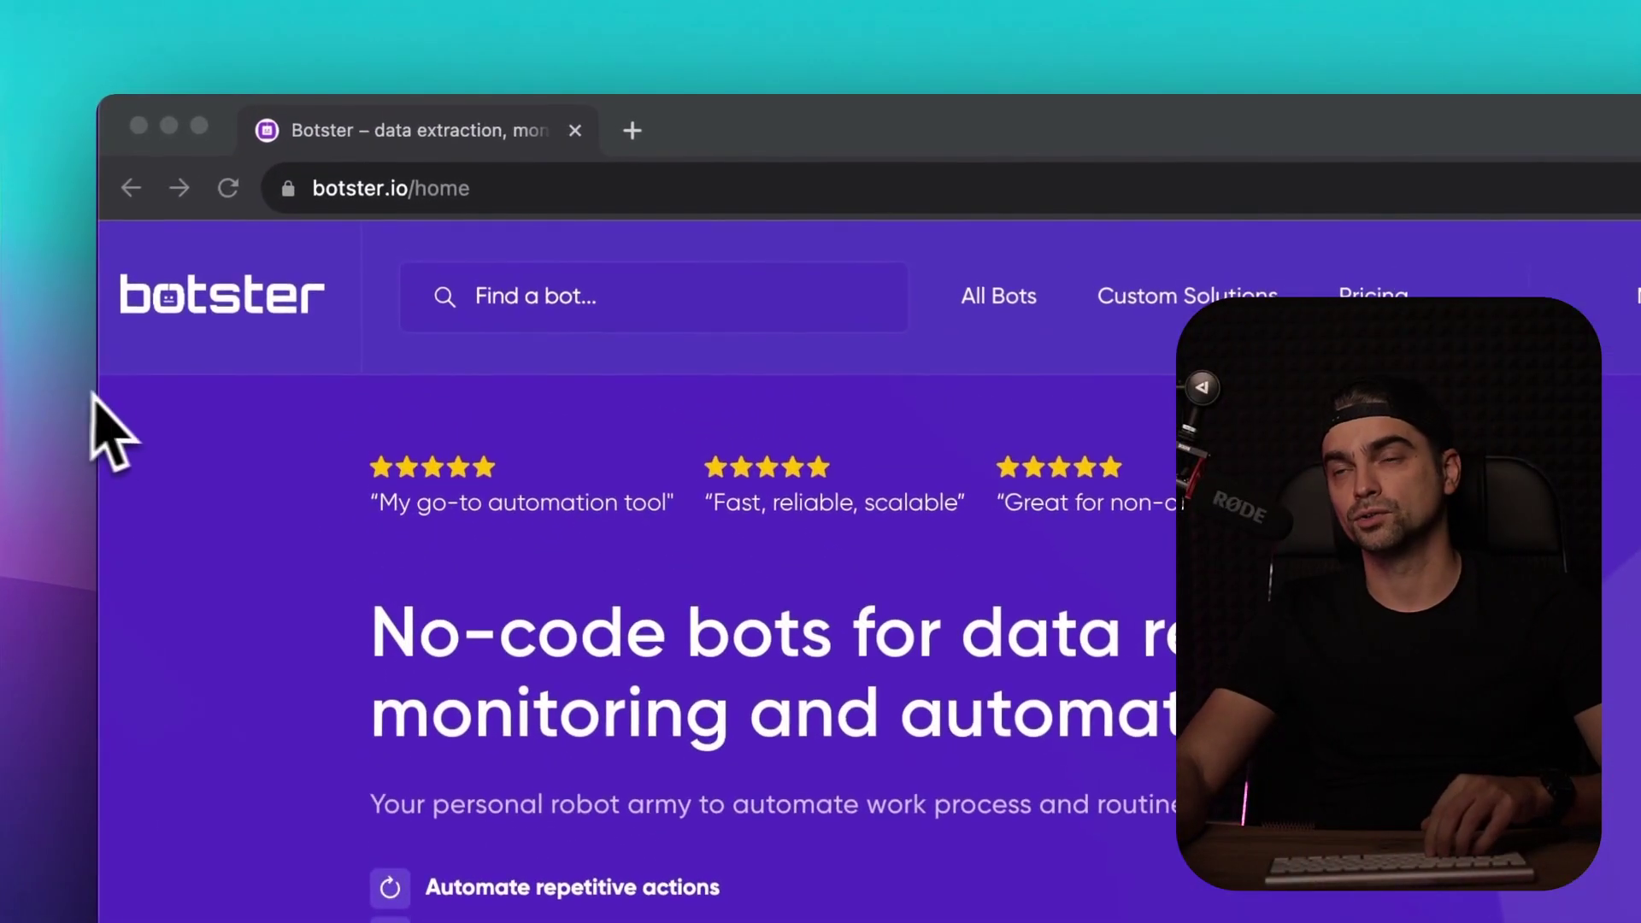
# - Search 'radius bot' and start a new Google Maps by Radius Finder job
pyautogui.click(94, 398)
pyautogui.click(520, 308)
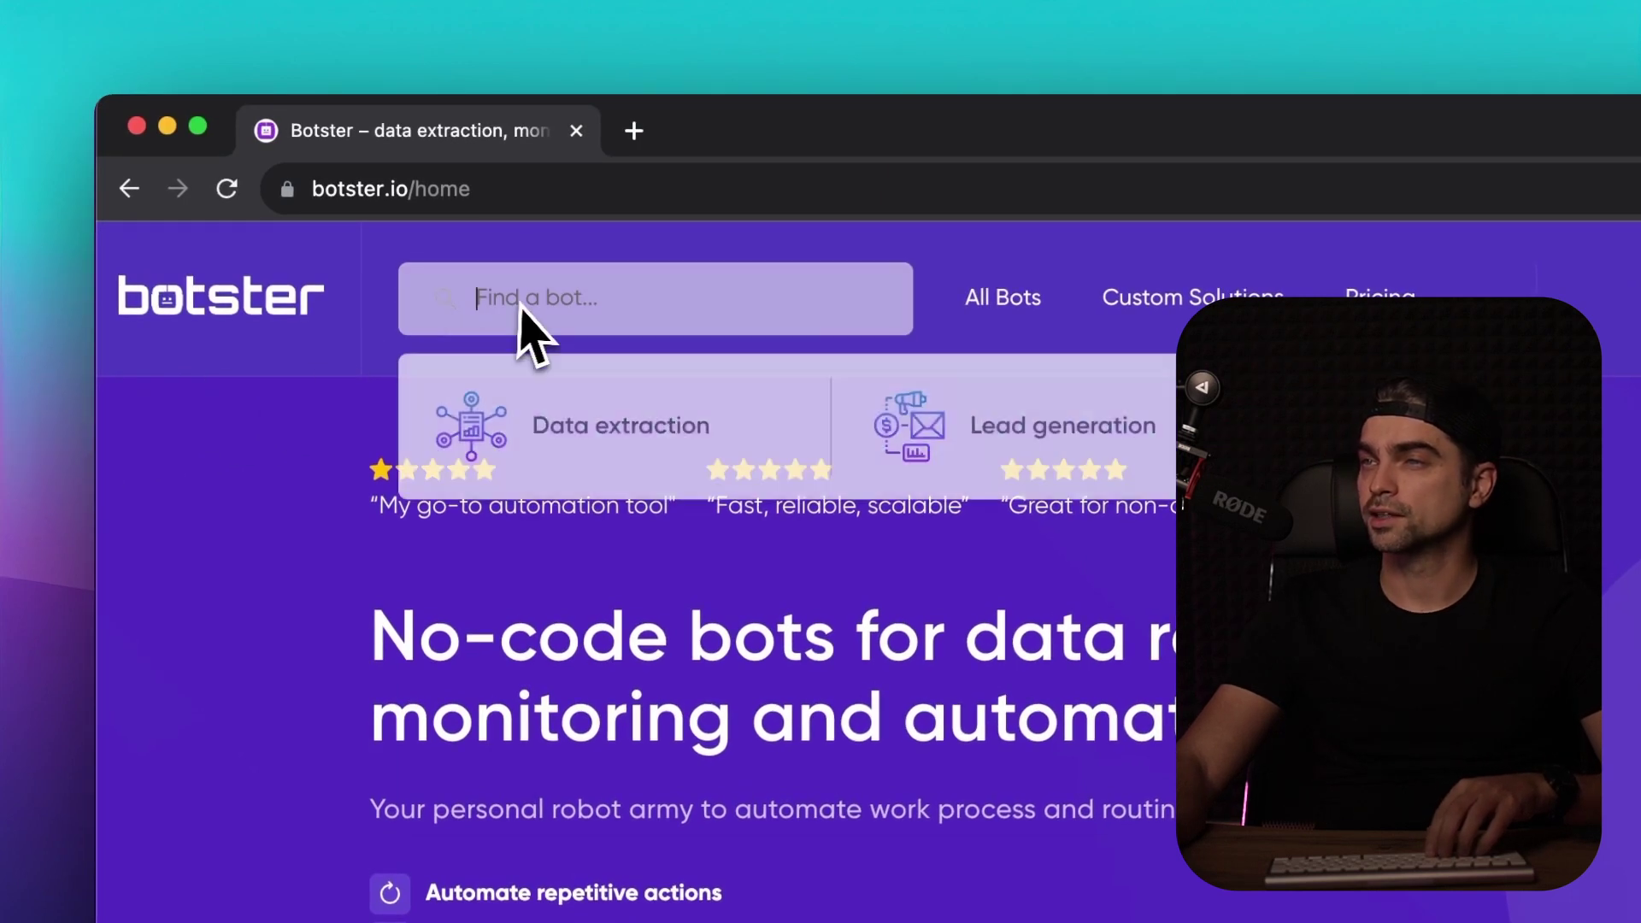
pyautogui.write('radi')
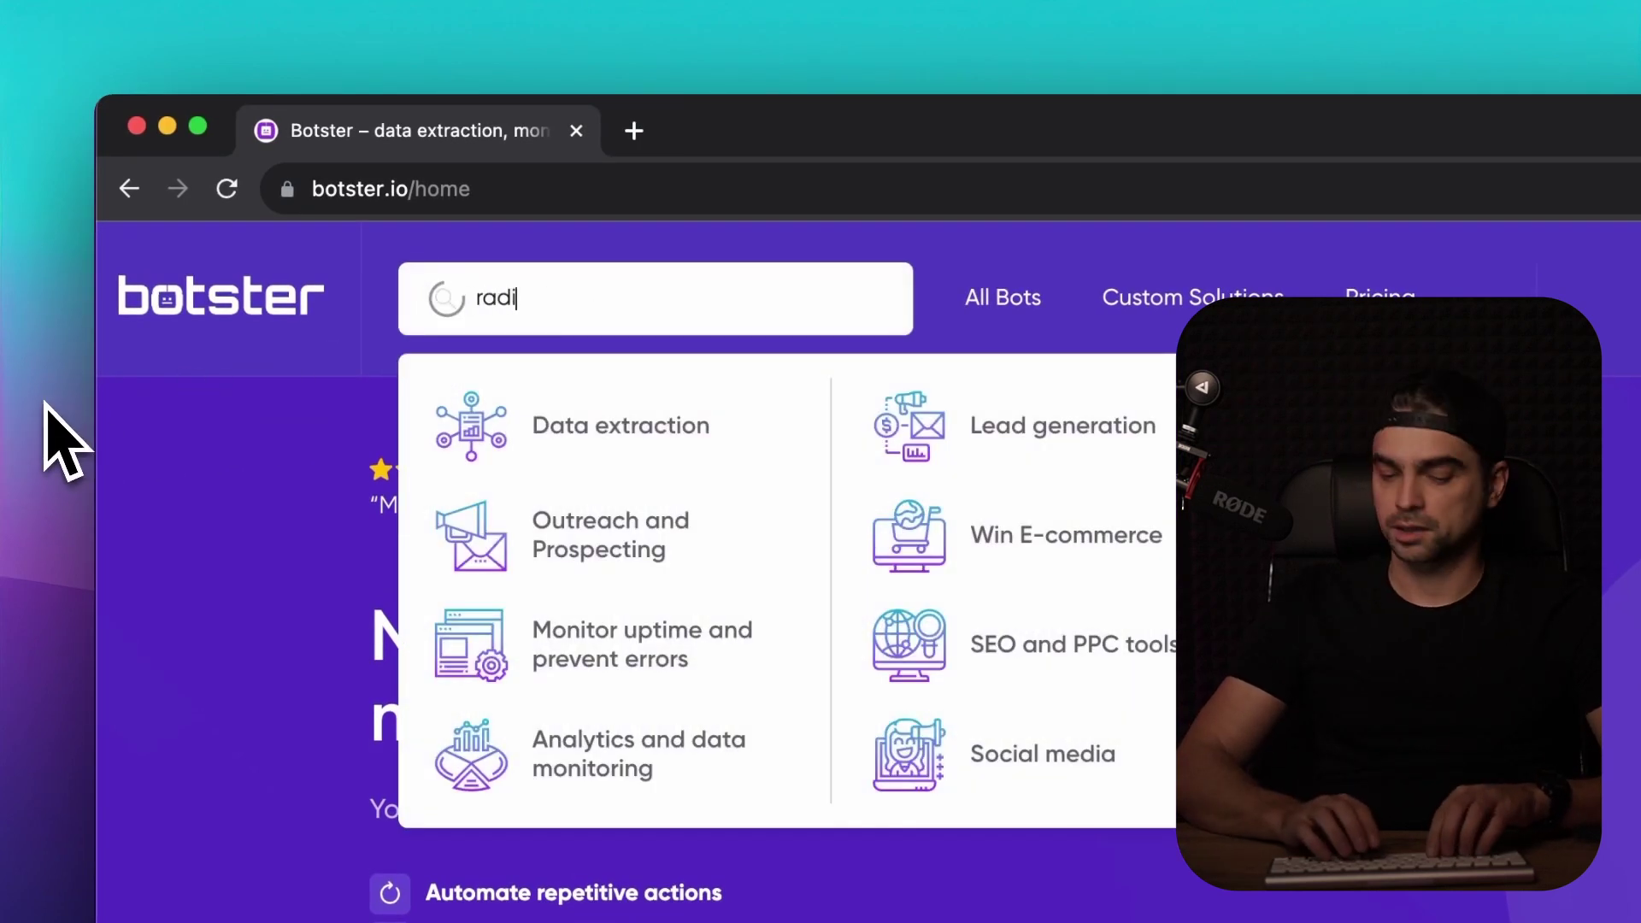
pyautogui.write('us bot')
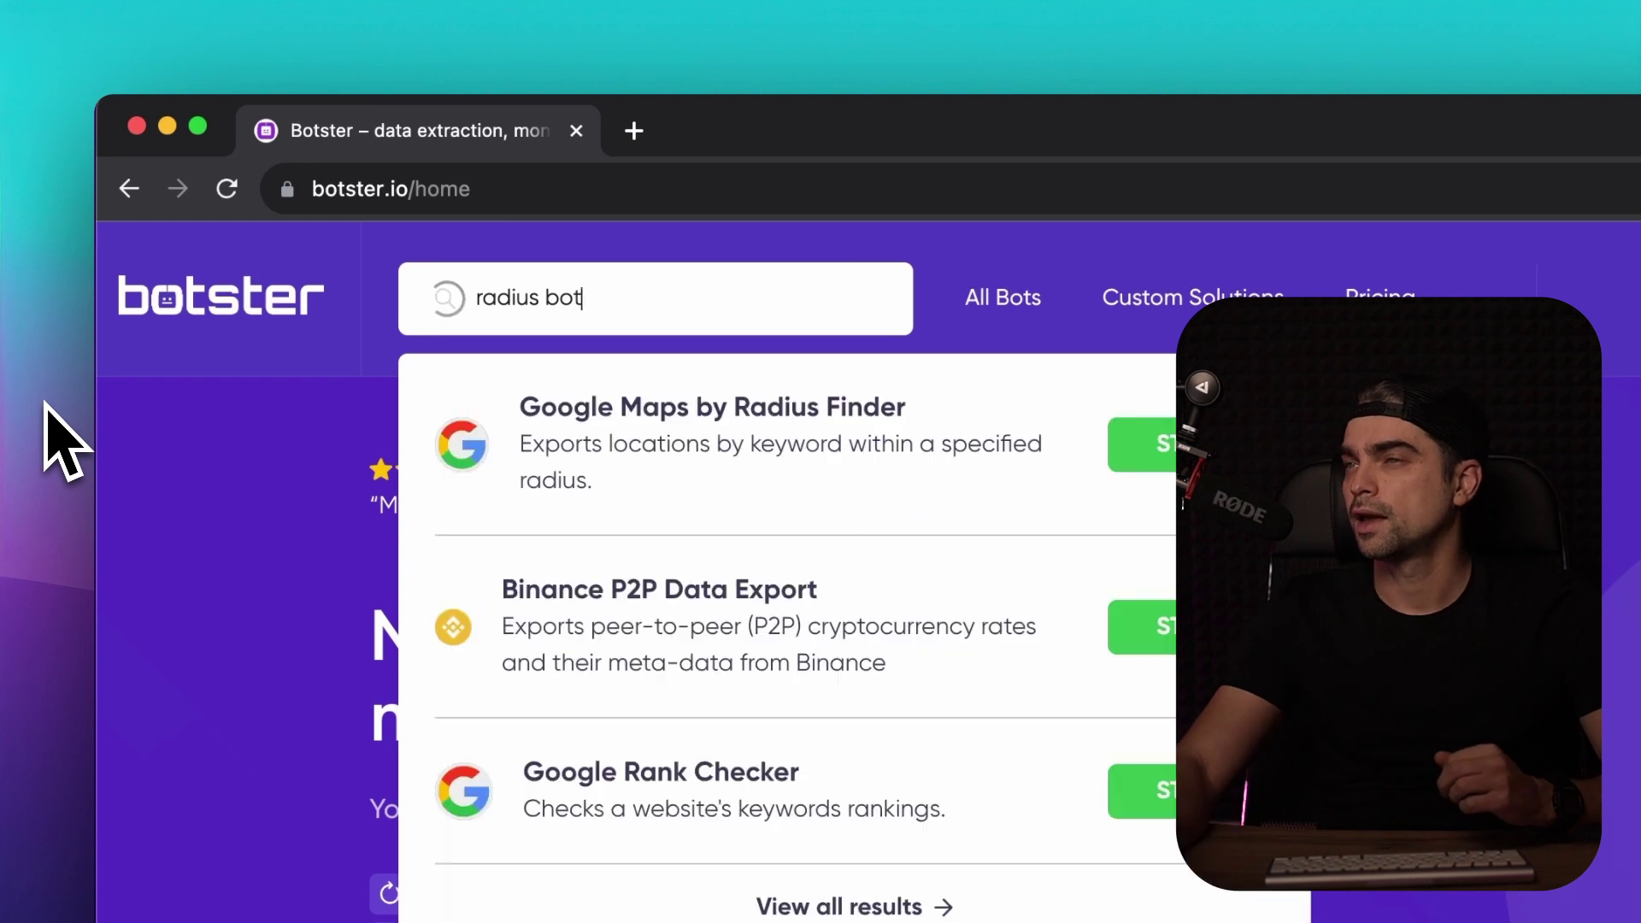
pyautogui.click(575, 407)
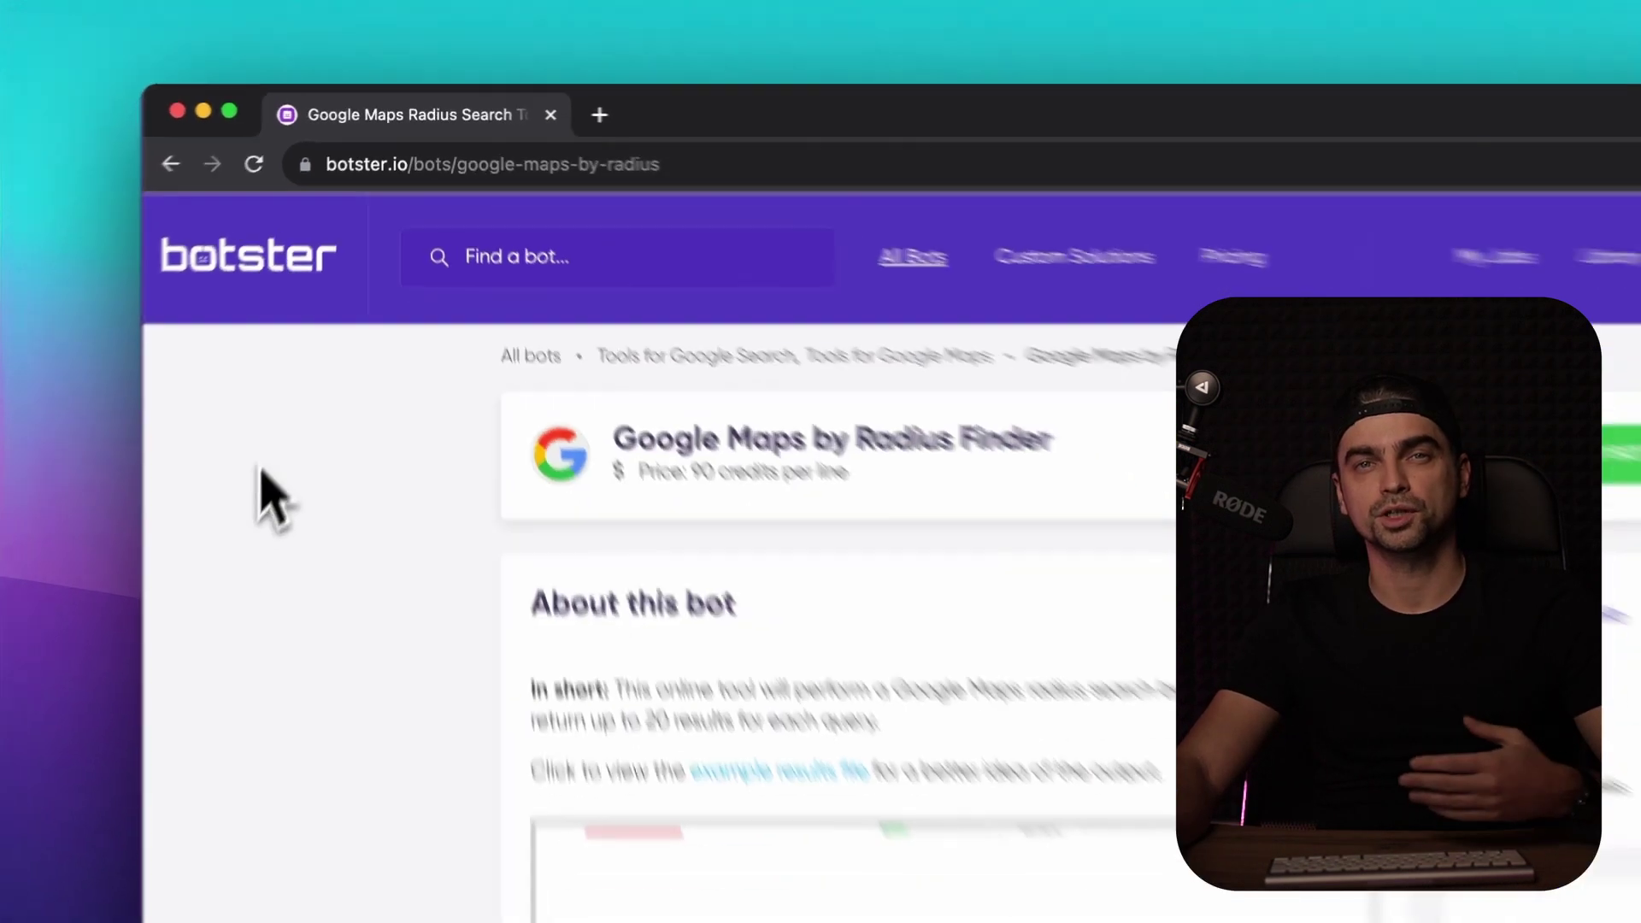
pyautogui.scroll(-5, 261, 472)
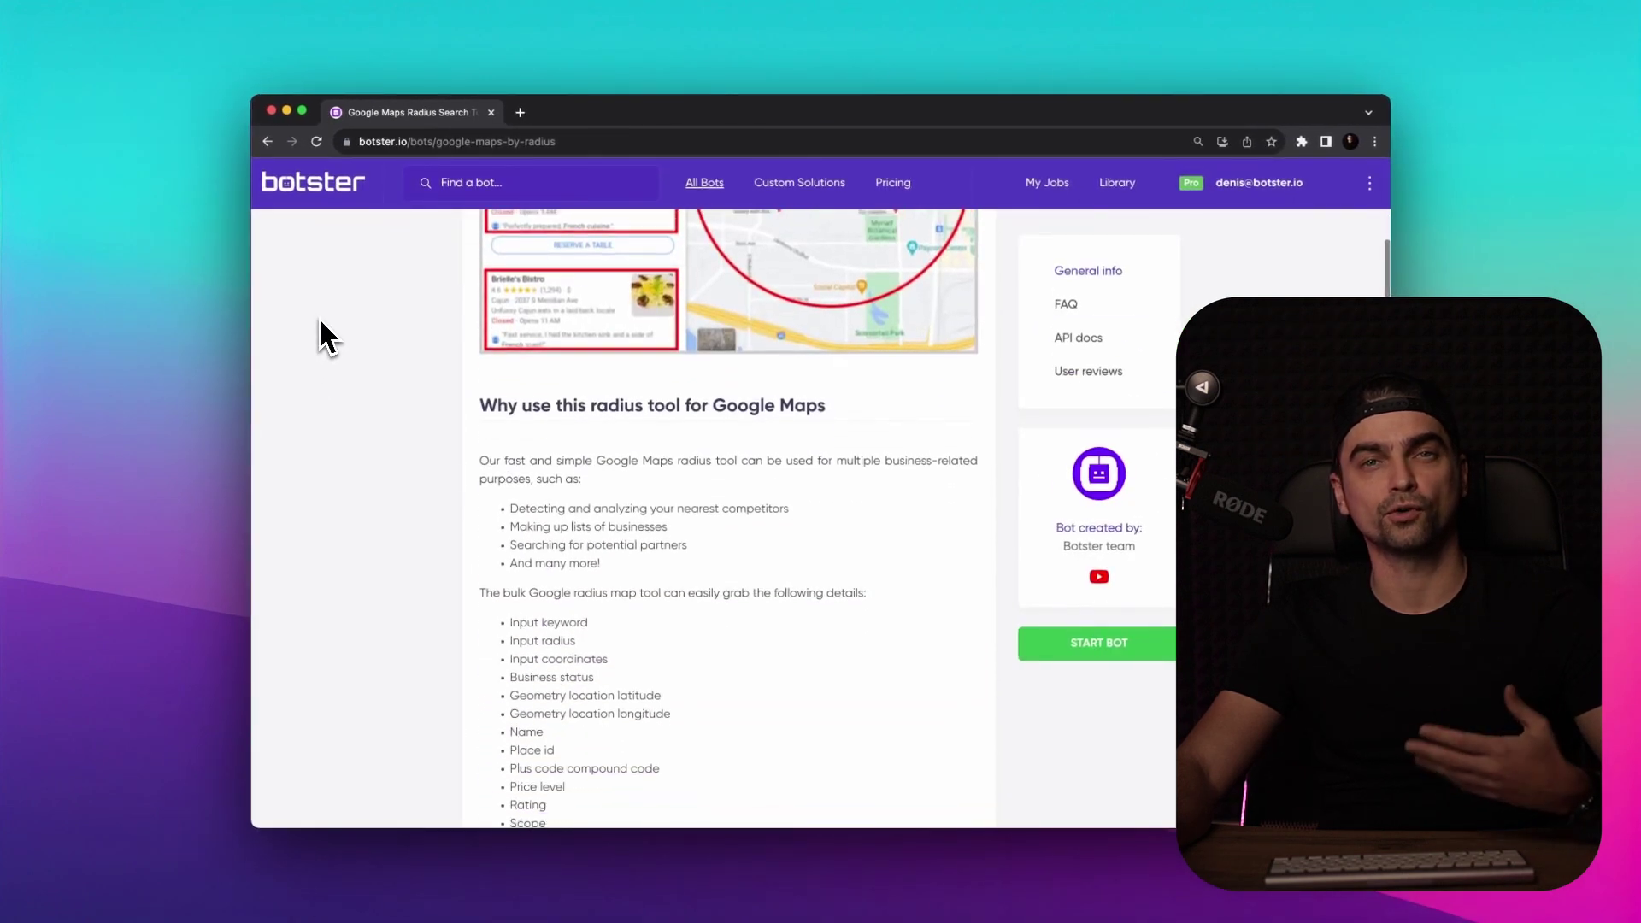
pyautogui.scroll(5, 318, 316)
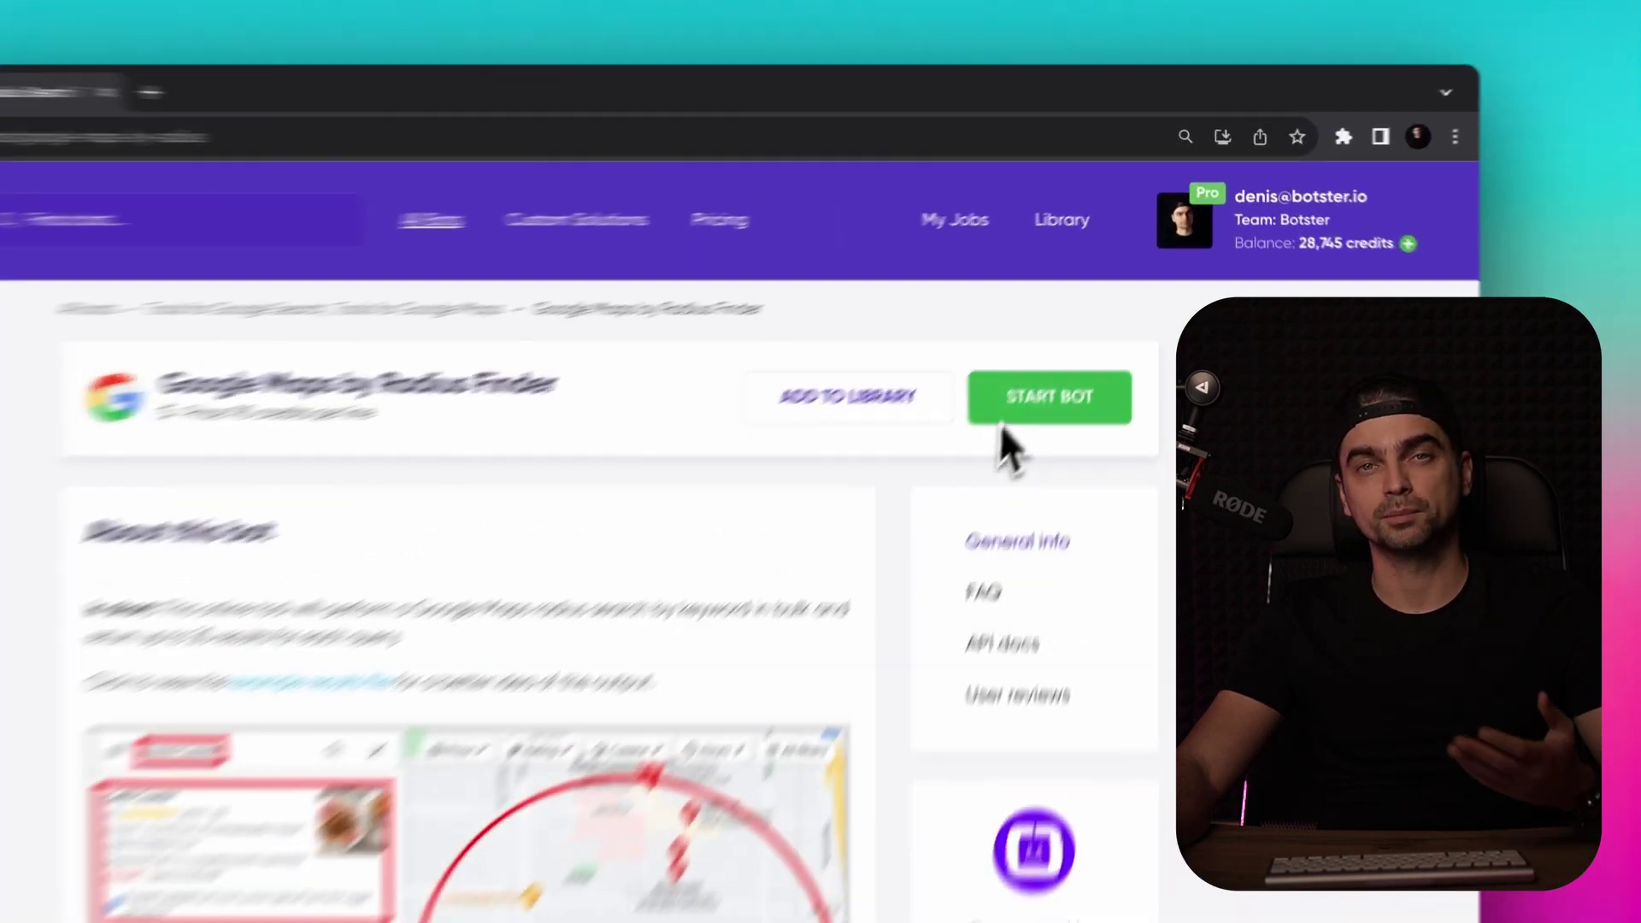
pyautogui.click(1007, 419)
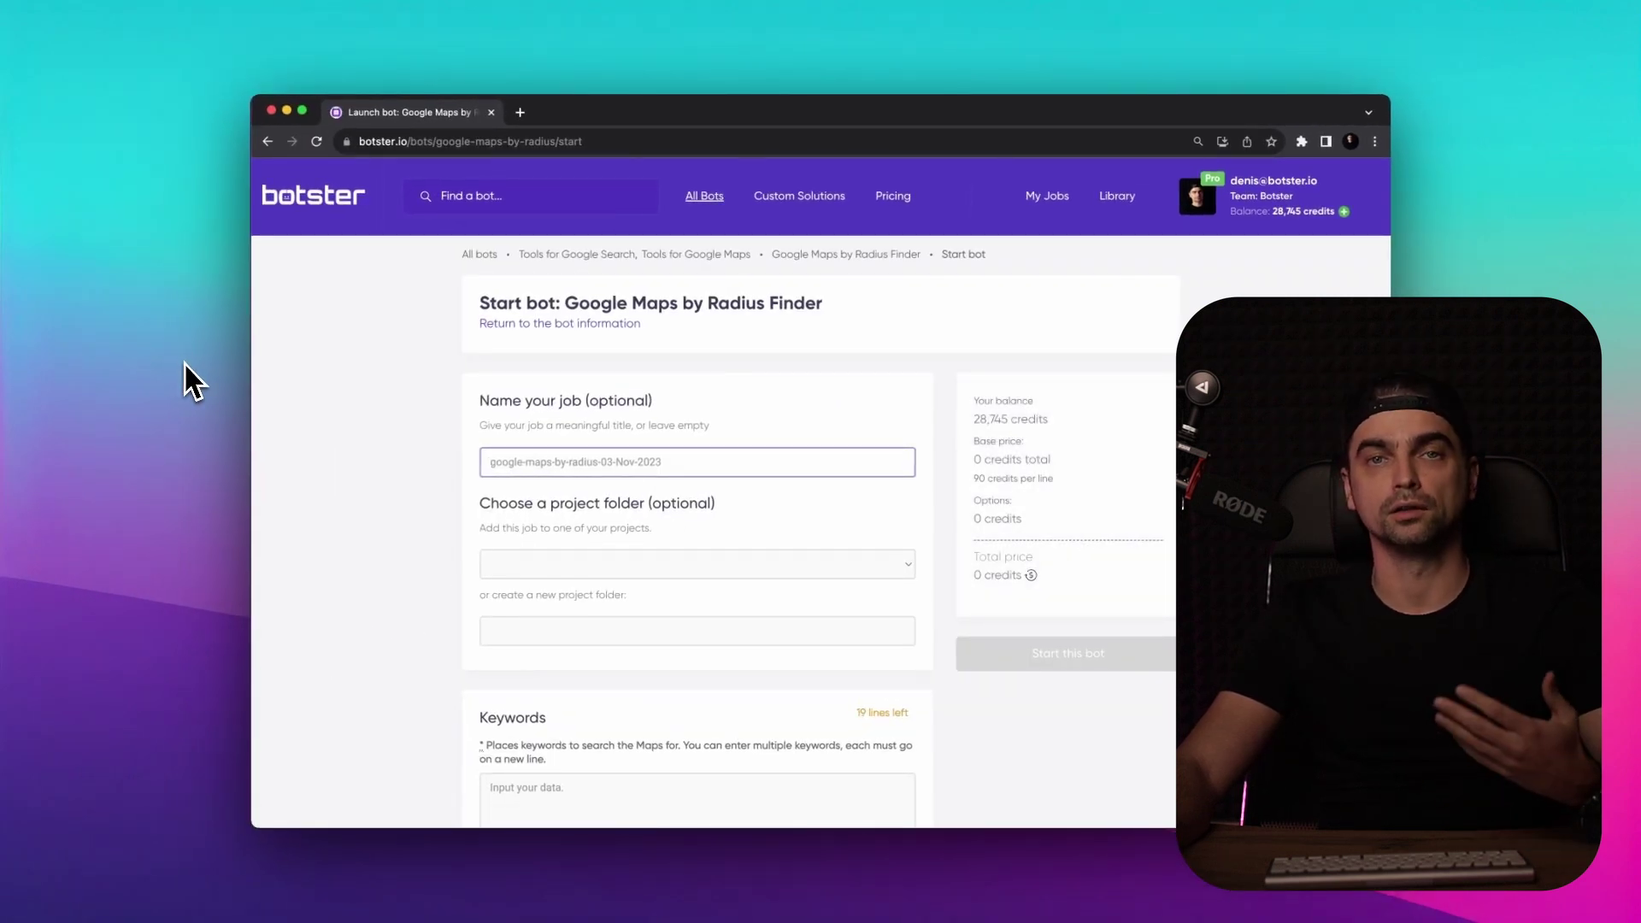
# - Replace the prefilled job name with 'Radius extraction demo'
pyautogui.scroll(-2, 366, 359)
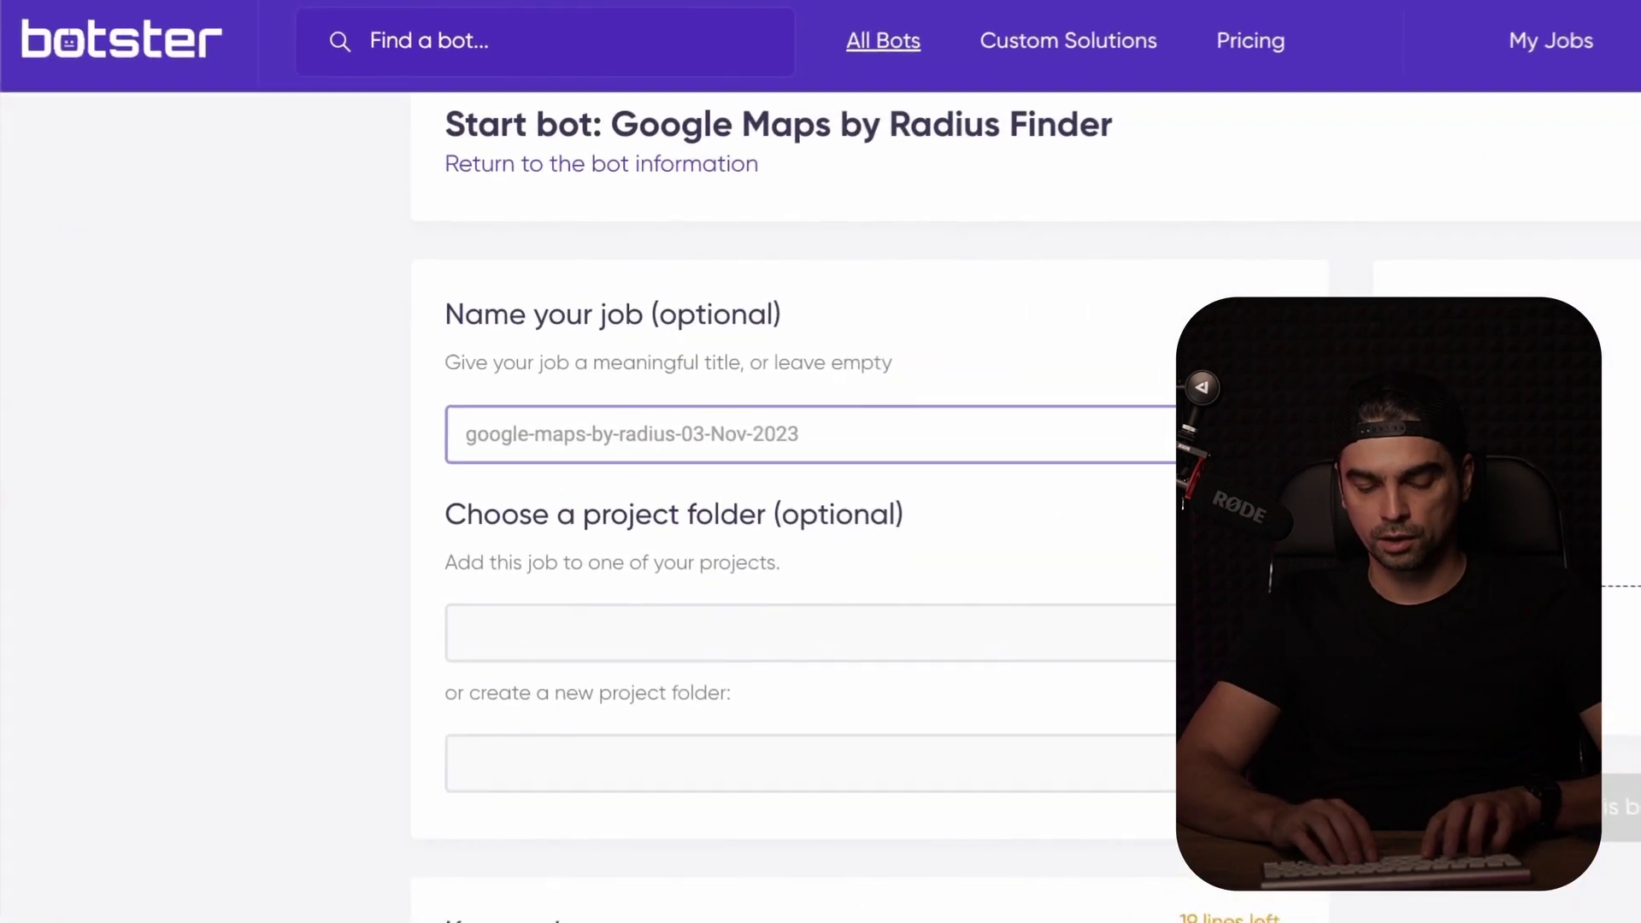
pyautogui.write('Radius extraction demo')
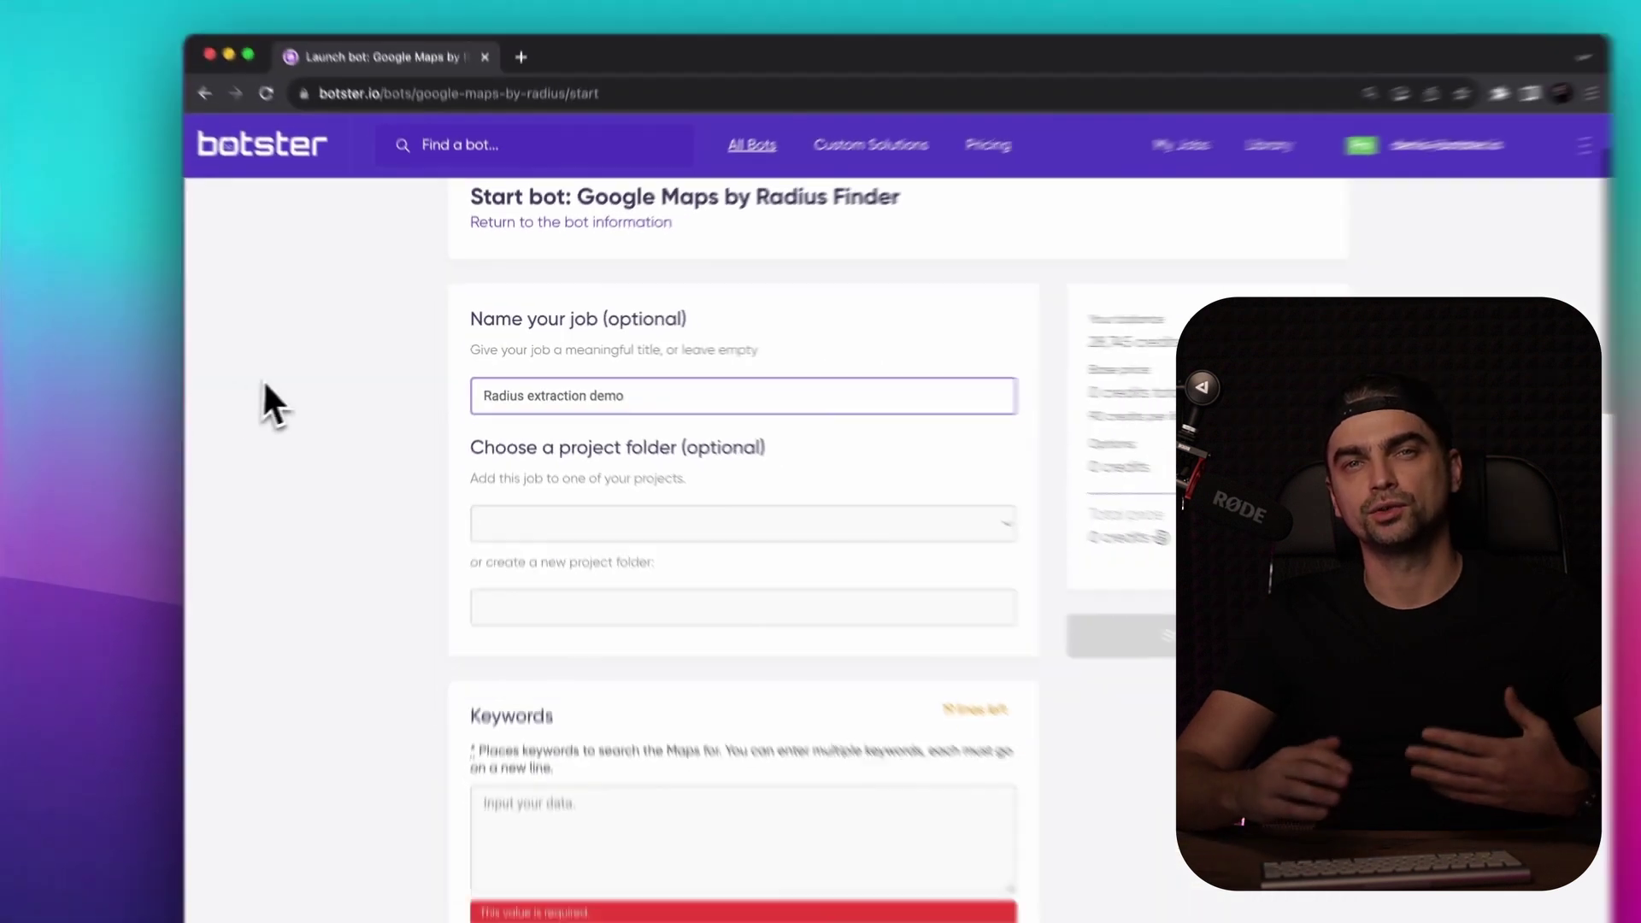
# - Enter the keywords 'bar' and 'restaurant' on separate lines, raising the price to 180 credits
pyautogui.scroll(-5, 313, 369)
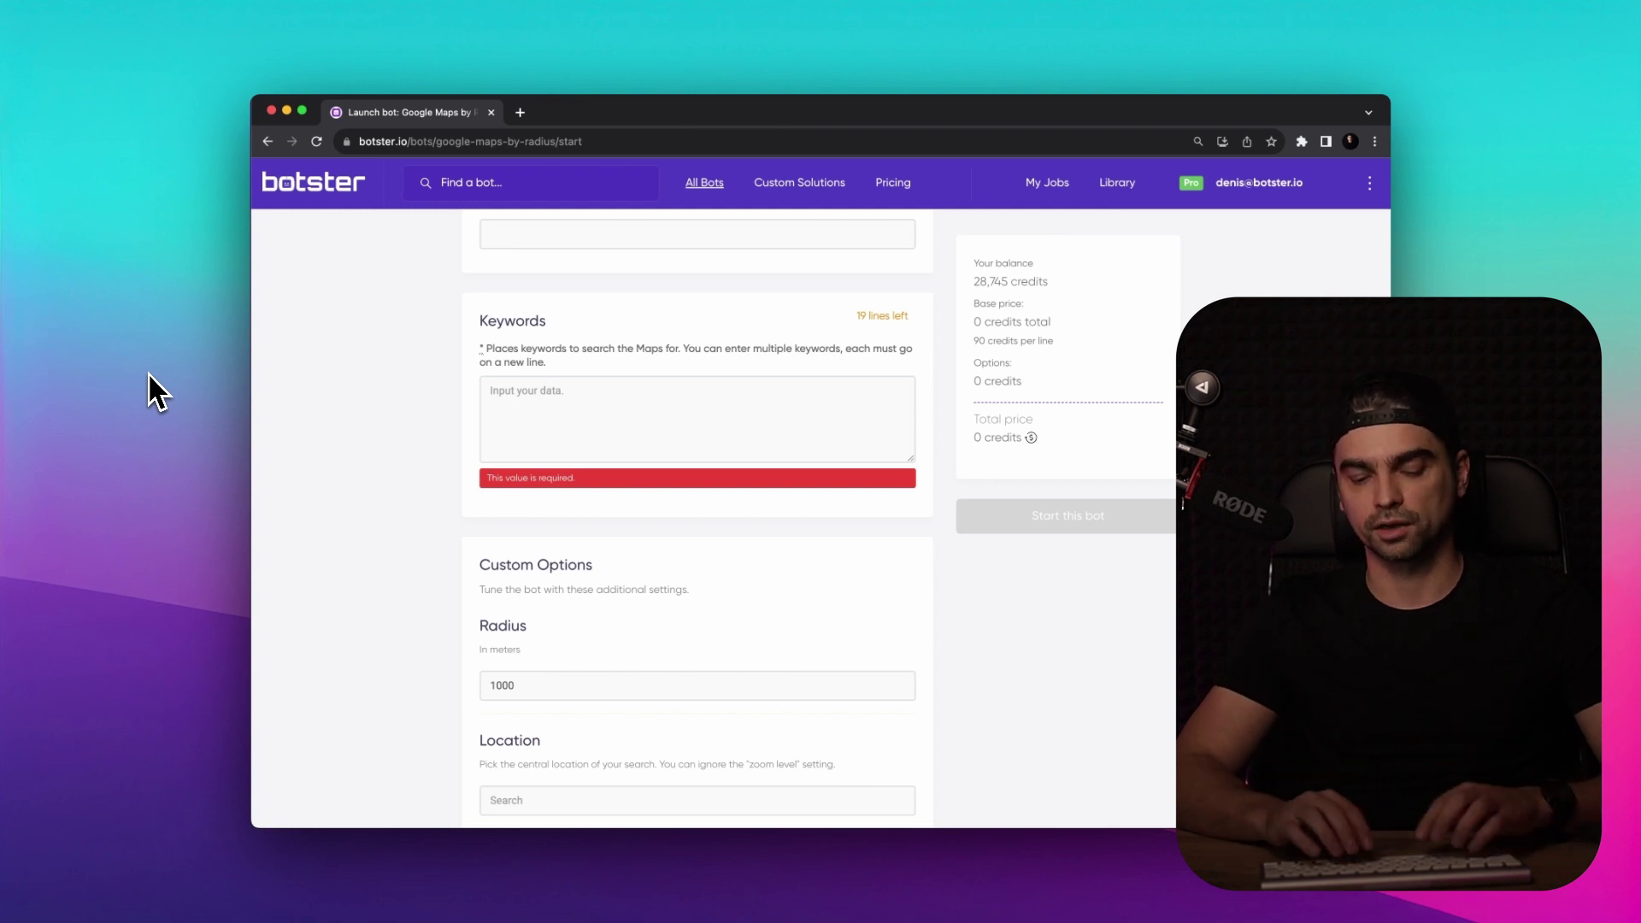
pyautogui.click(520, 413)
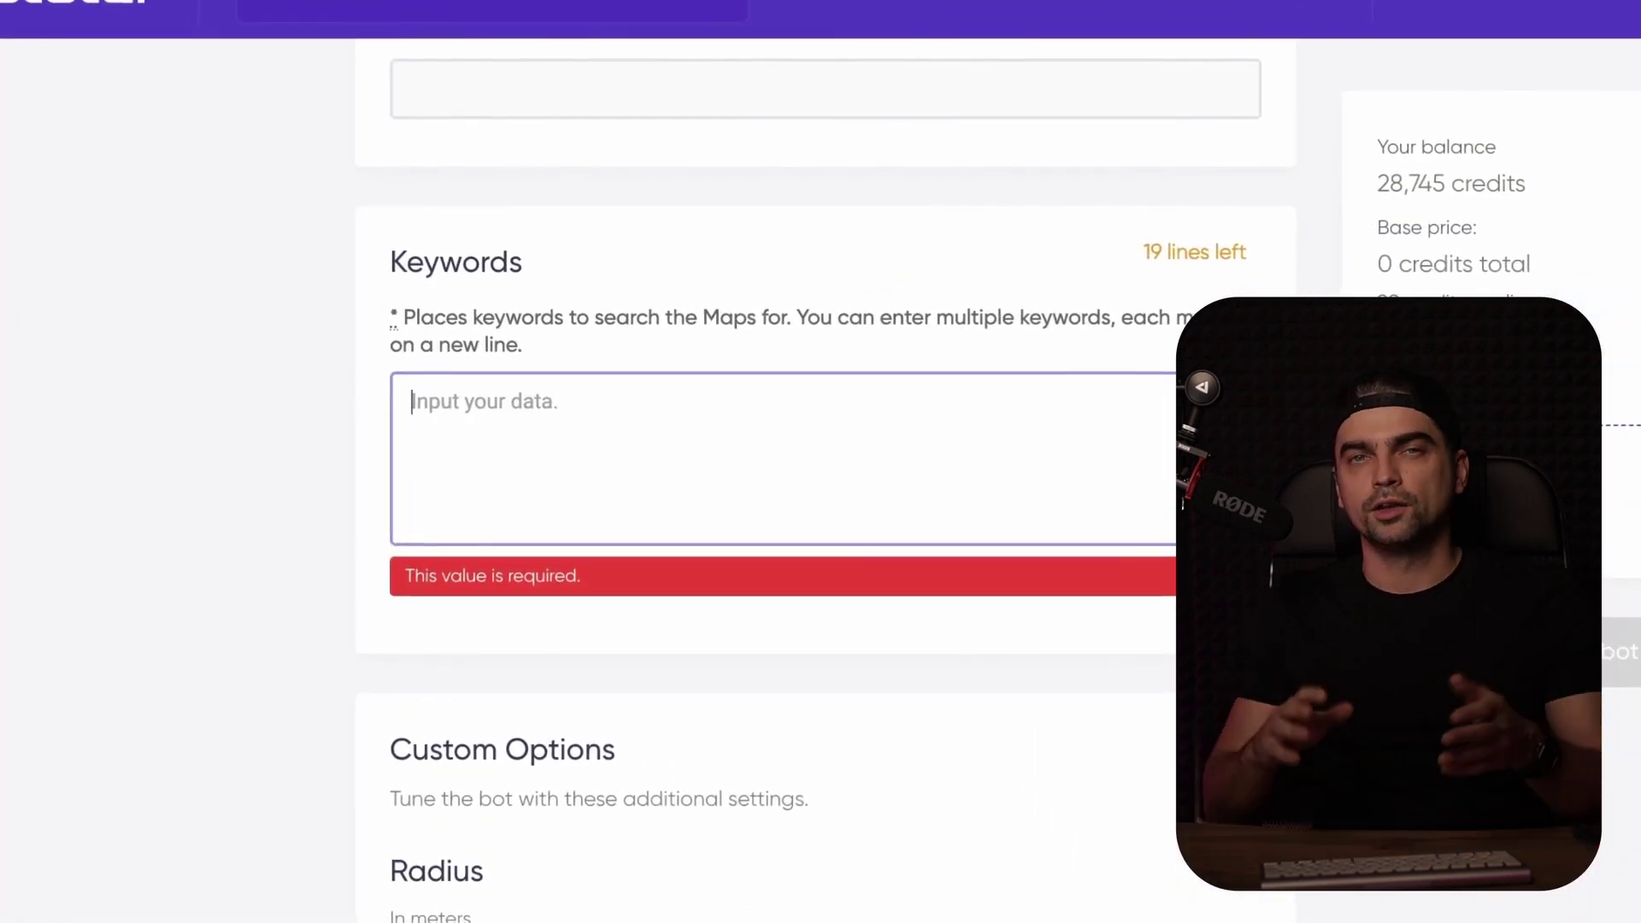
pyautogui.write('bar')
pyautogui.press('Return')
pyautogui.write('rest')
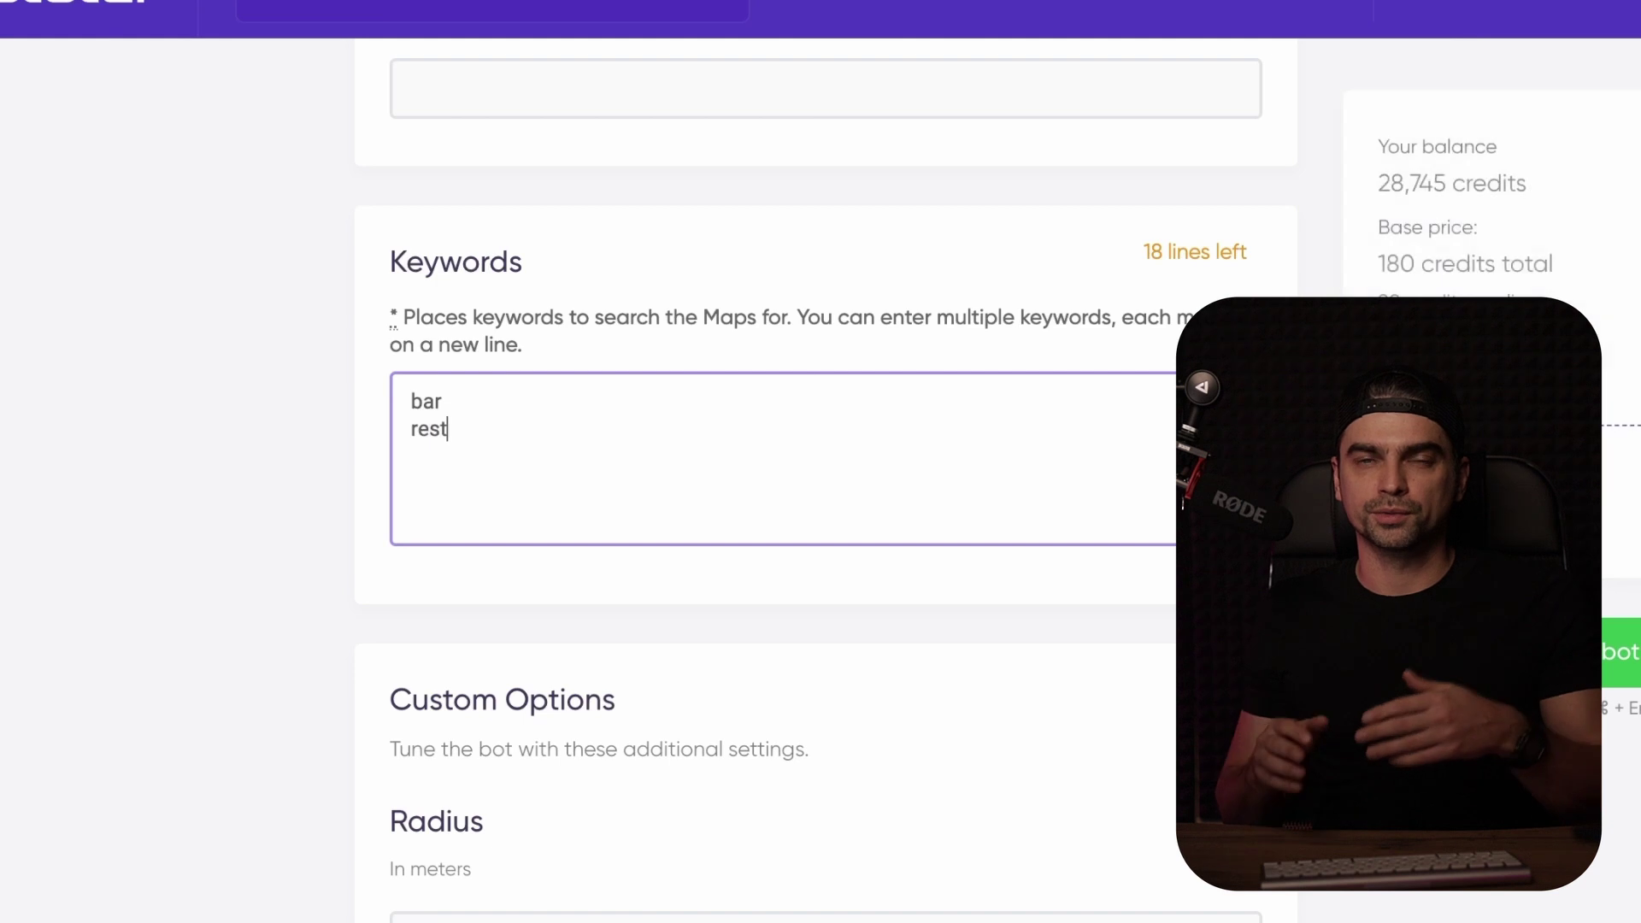
pyautogui.write('aurant')
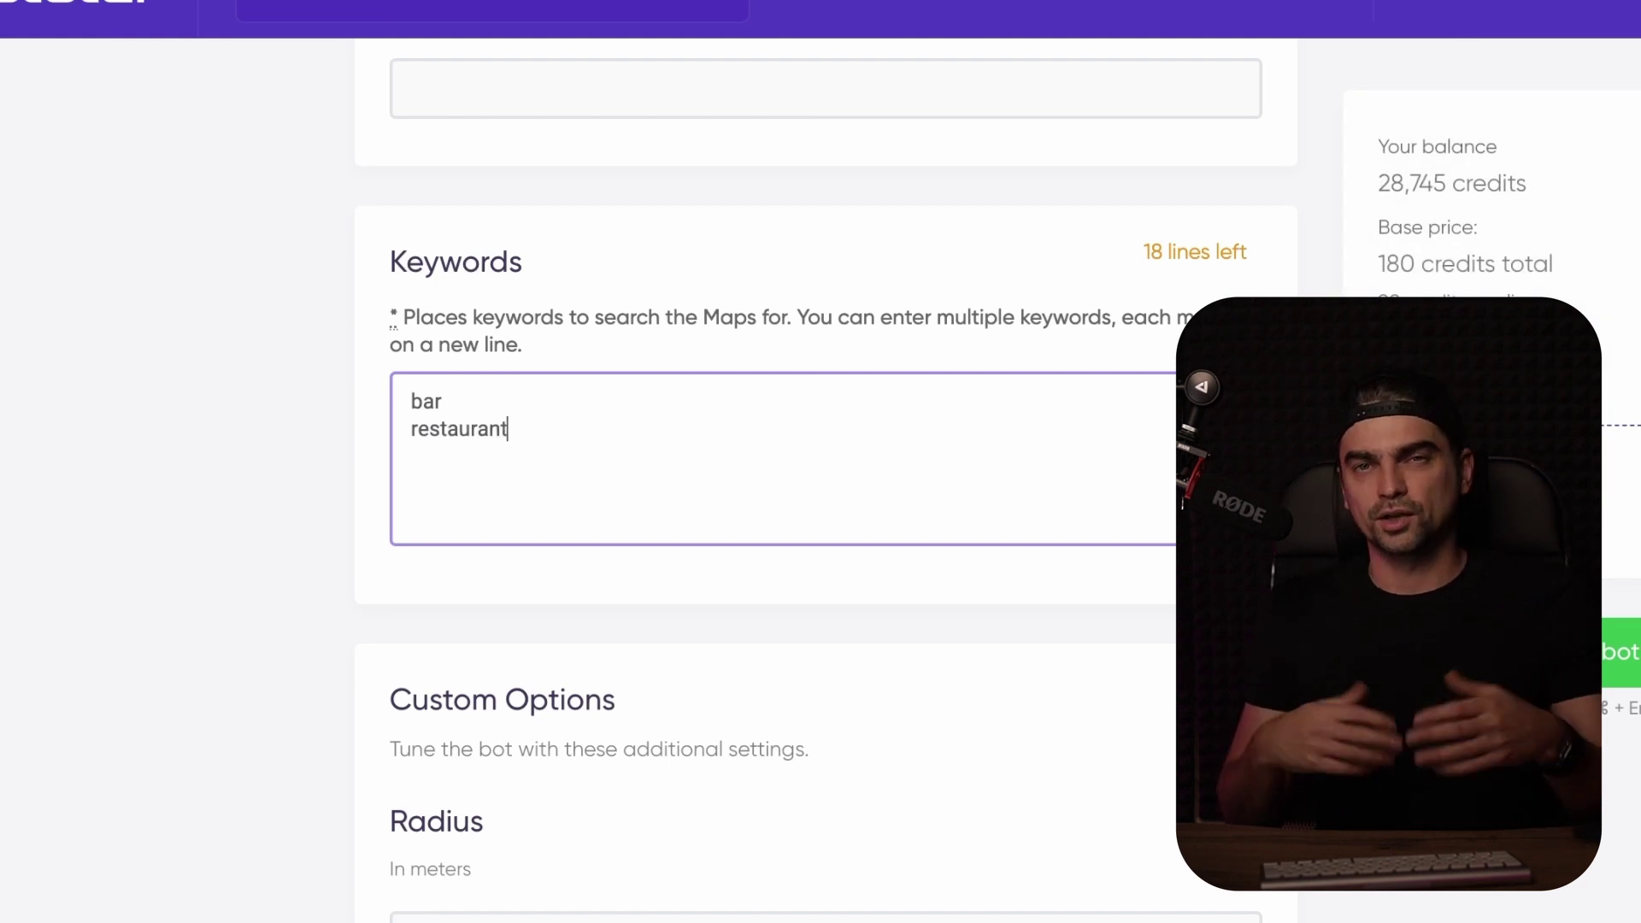
pyautogui.click(10, 427)
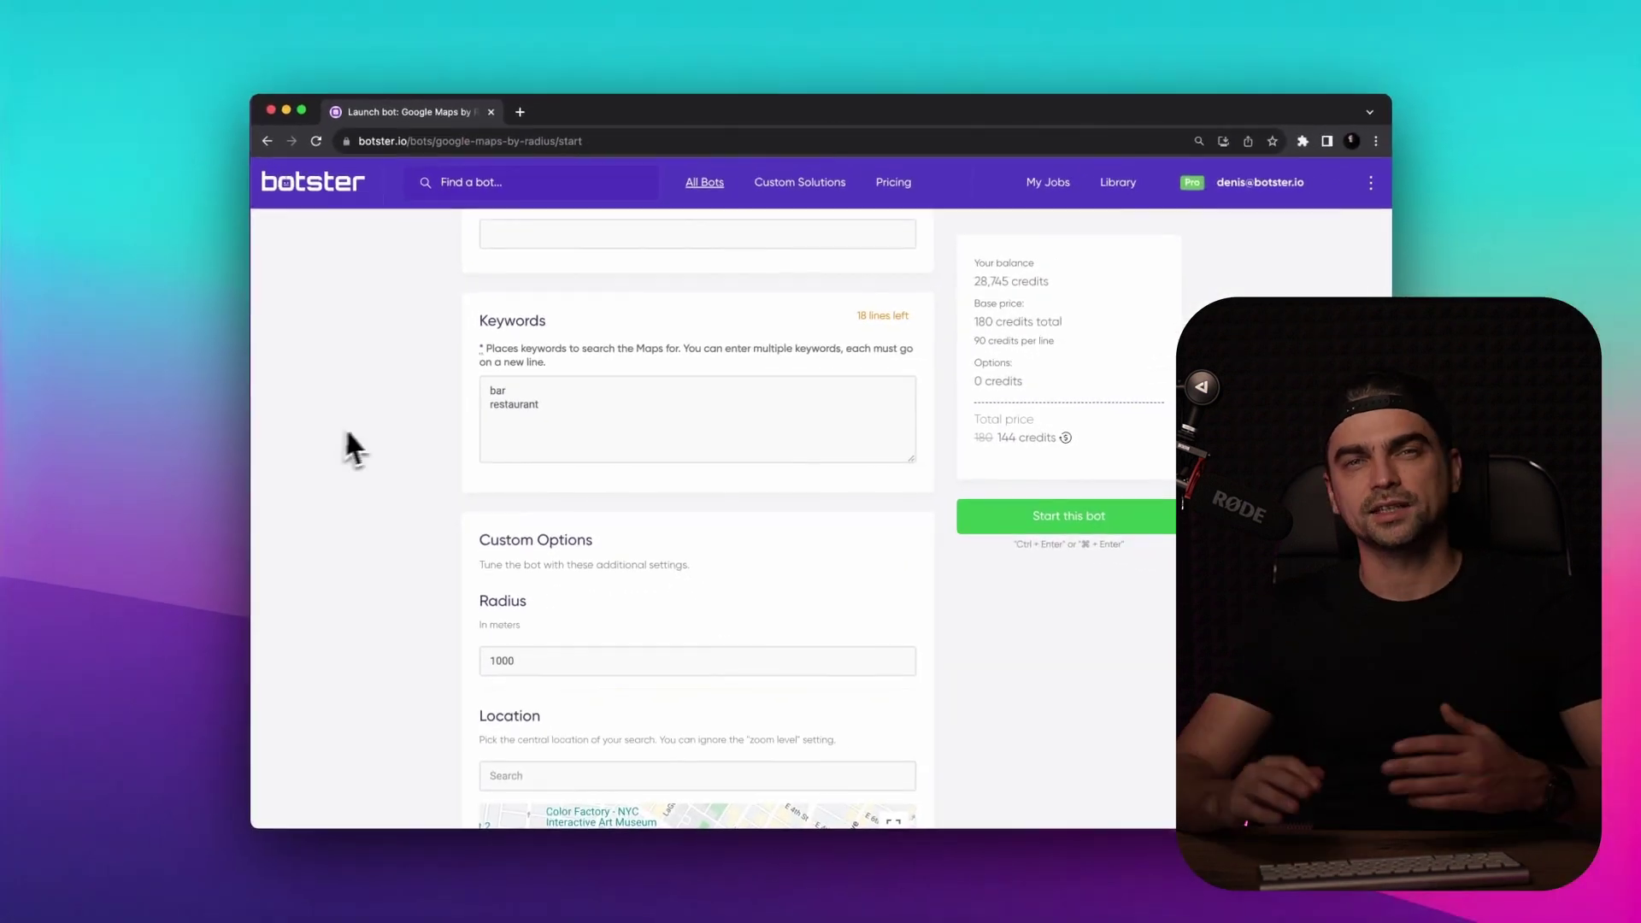
# - Select the default 1000 metre Radius value under Custom Options for replacement
pyautogui.scroll(-2, 331, 430)
pyautogui.scroll(-2, 366, 427)
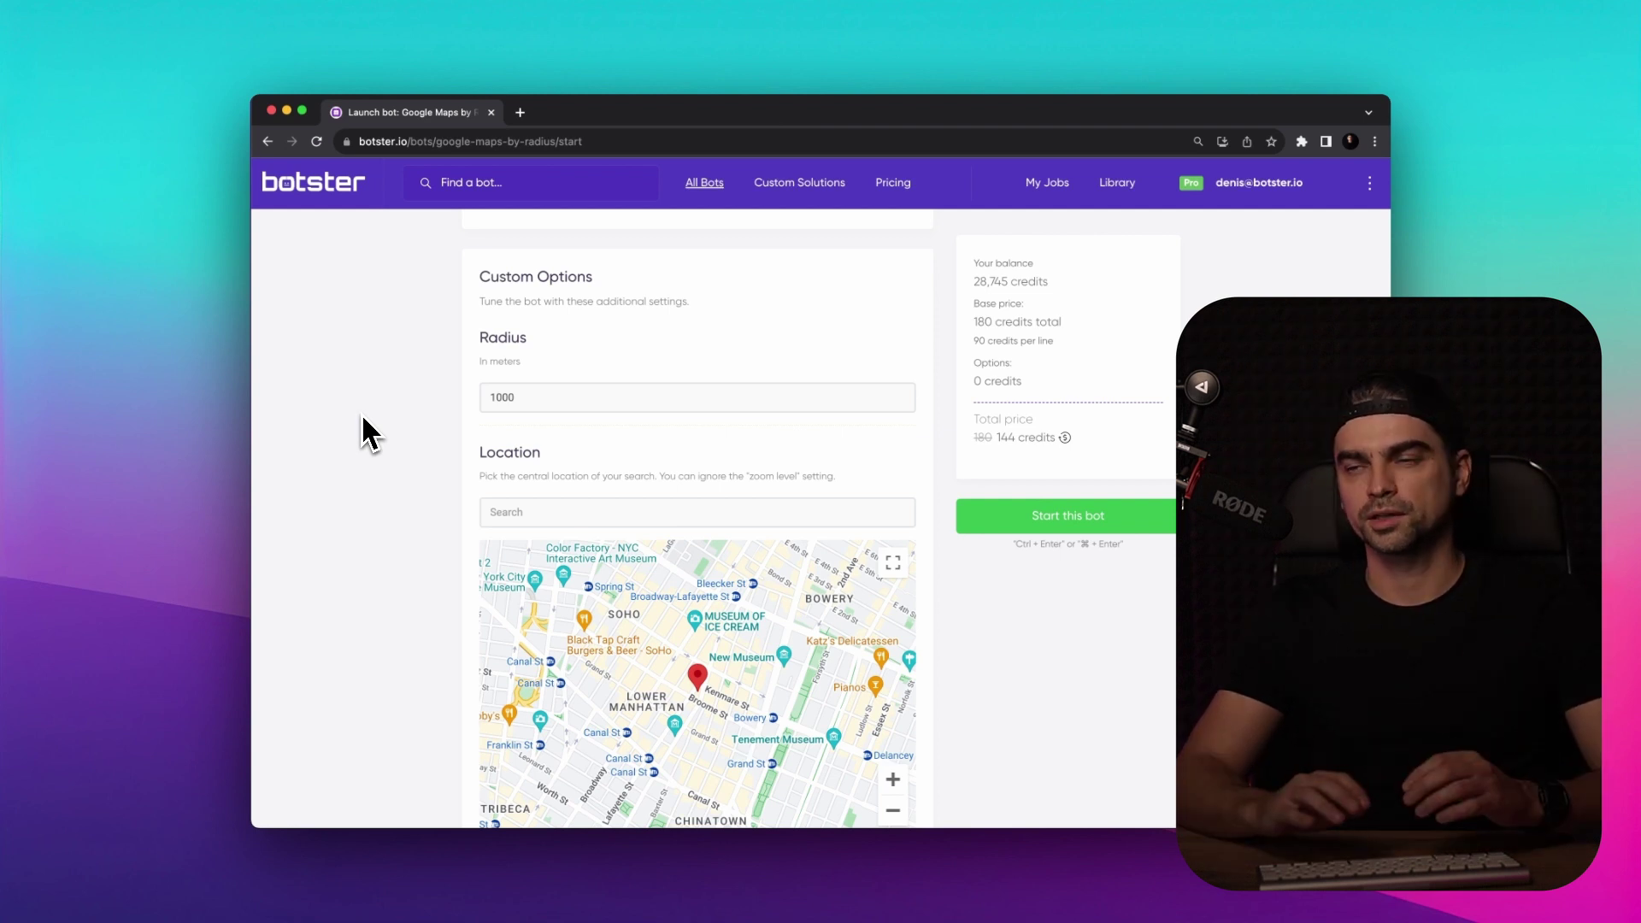
pyautogui.doubleClick(539, 404)
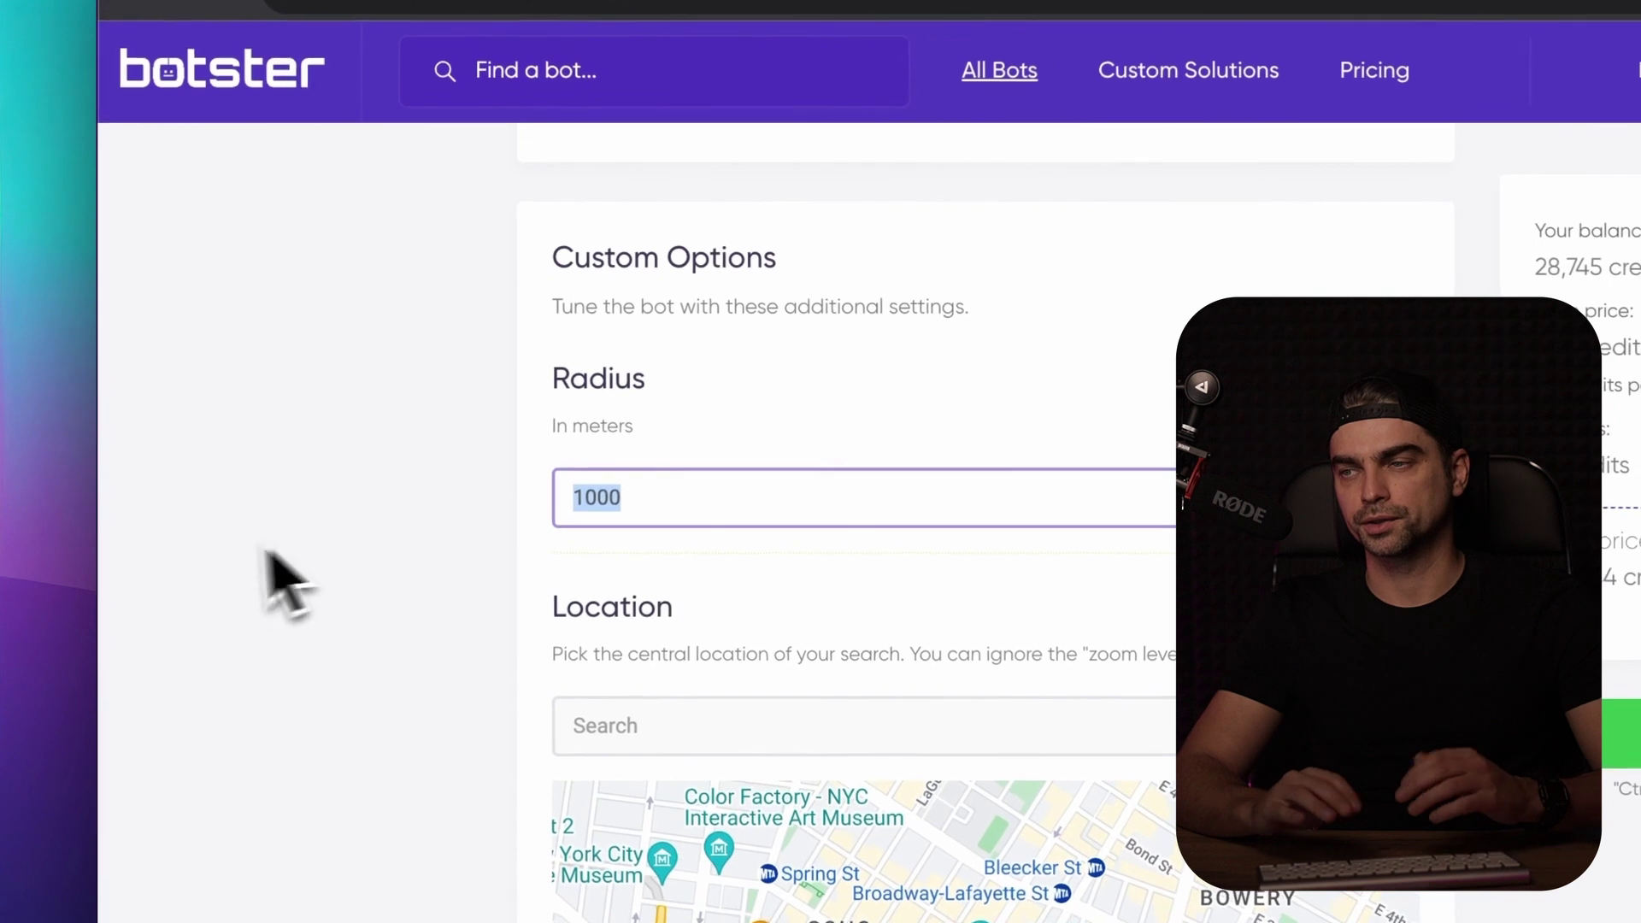
# - Set the radius to 500 and zoom the location map out two levels
pyautogui.write('500')
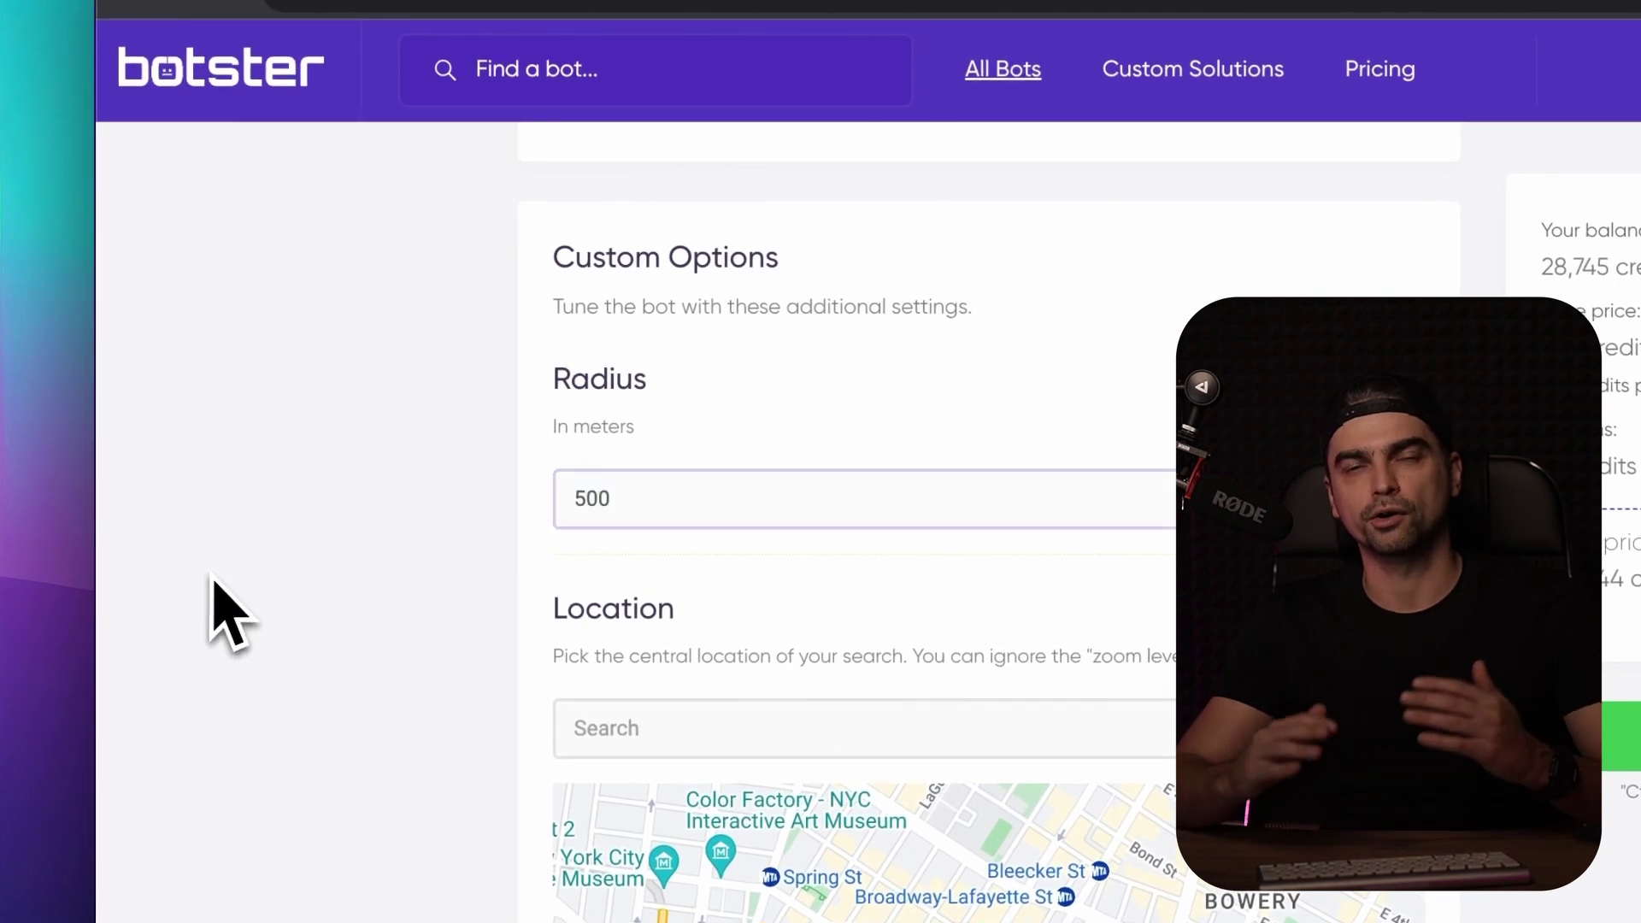
pyautogui.scroll(-5, 229, 611)
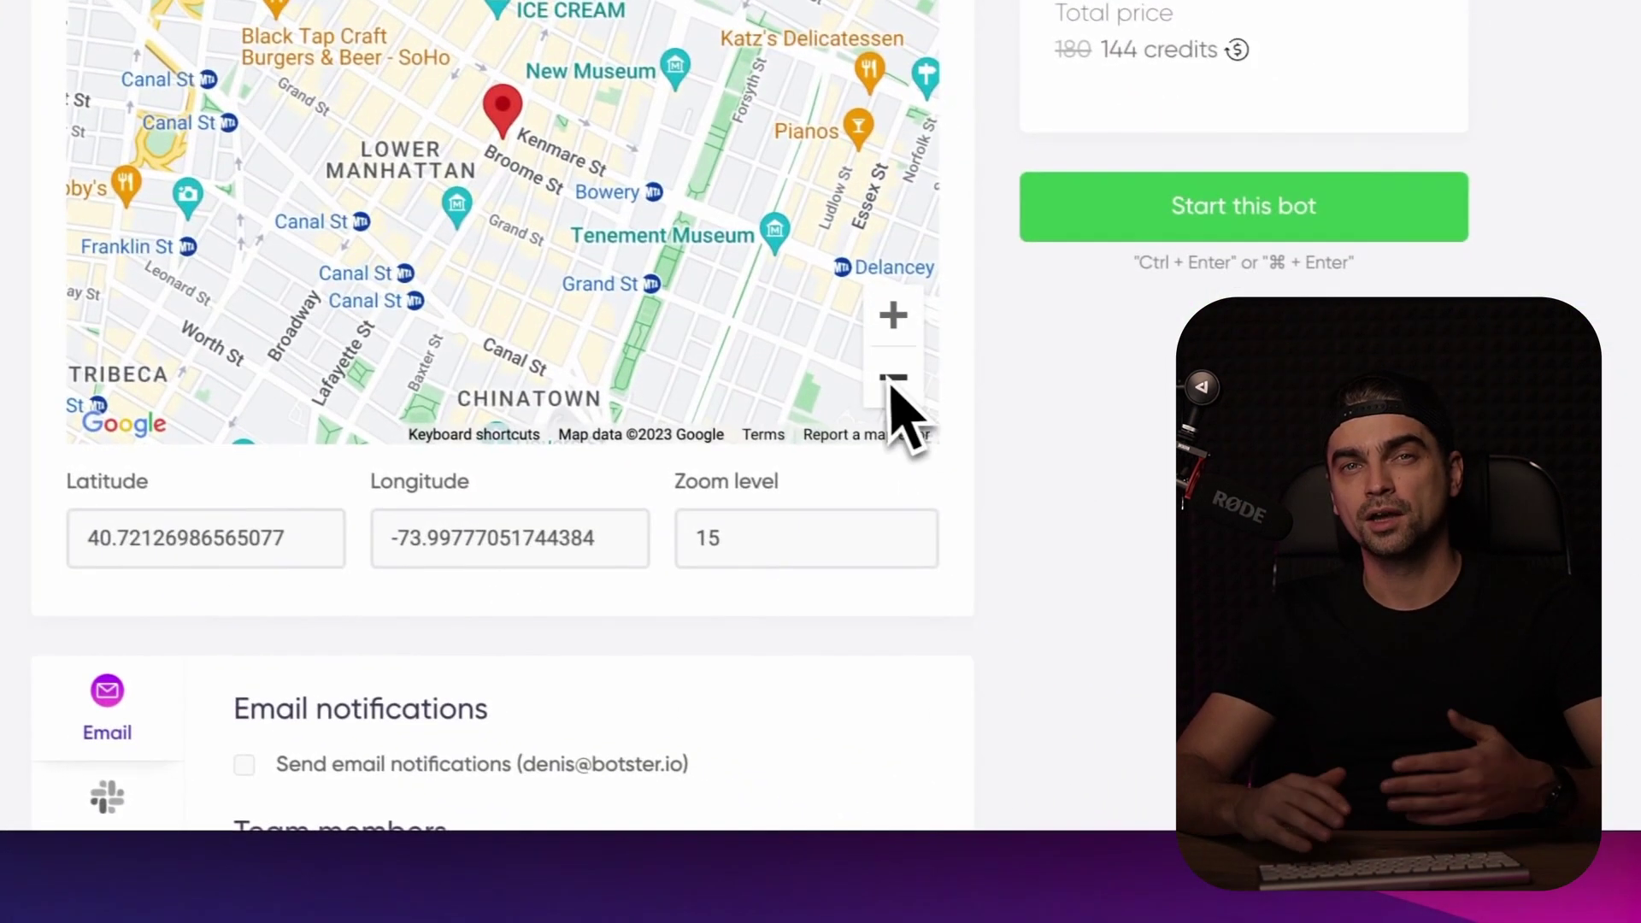
pyautogui.click(882, 378)
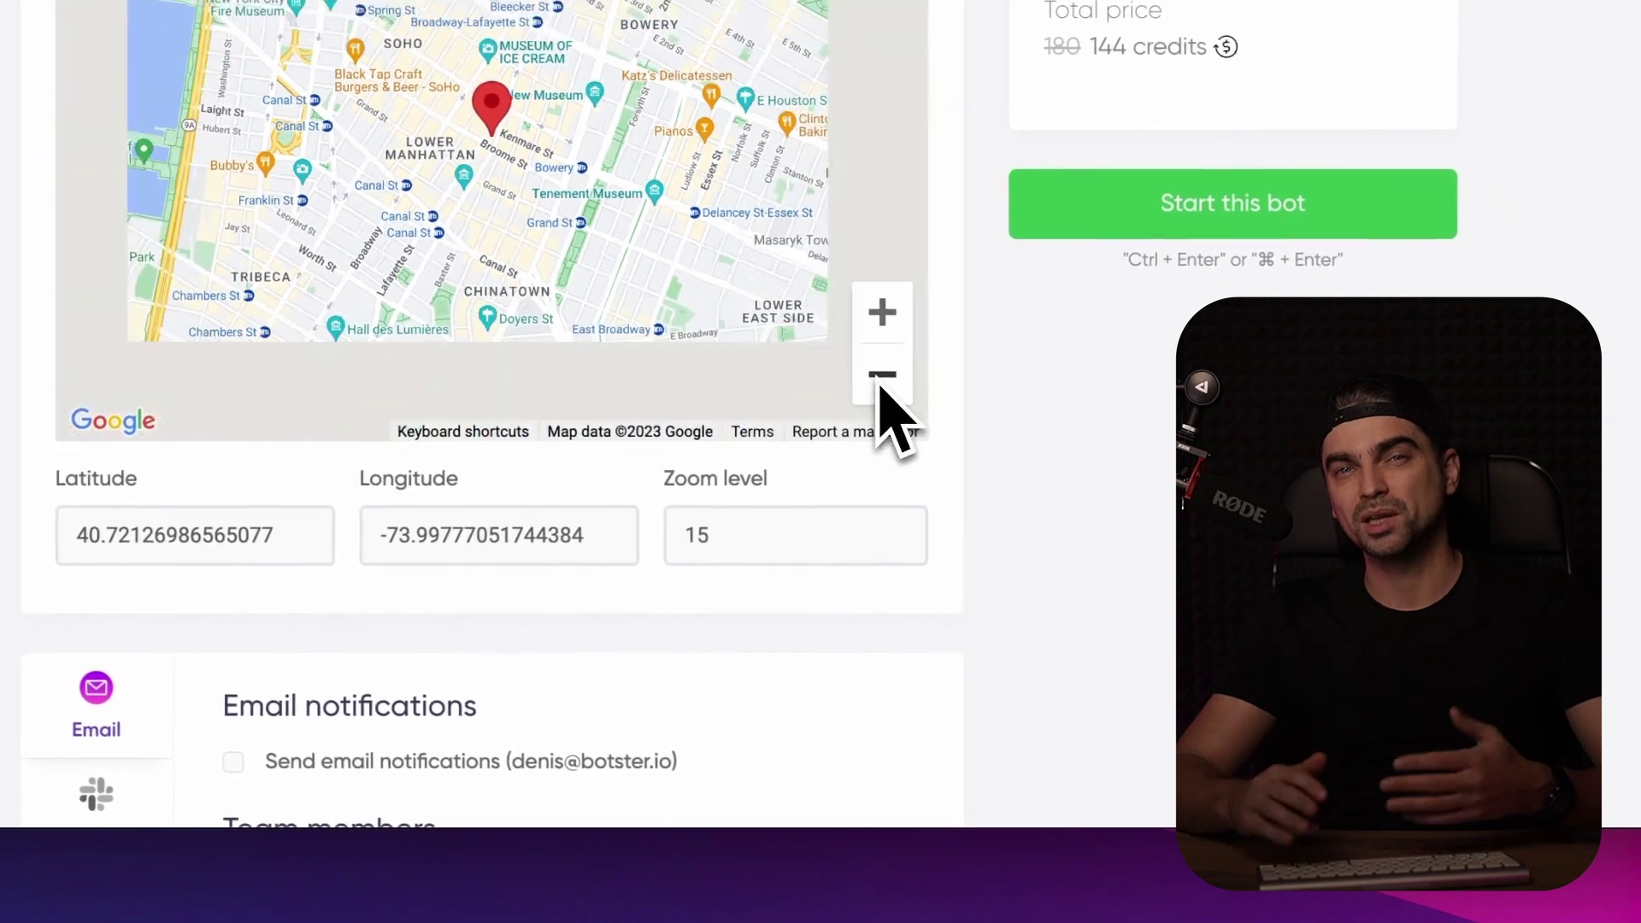
pyautogui.click(881, 378)
# - Pin the search centre on SoHo at latitude 40.72491258891878, longitude -73.99622556505126
pyautogui.scroll(-1, 563, 200)
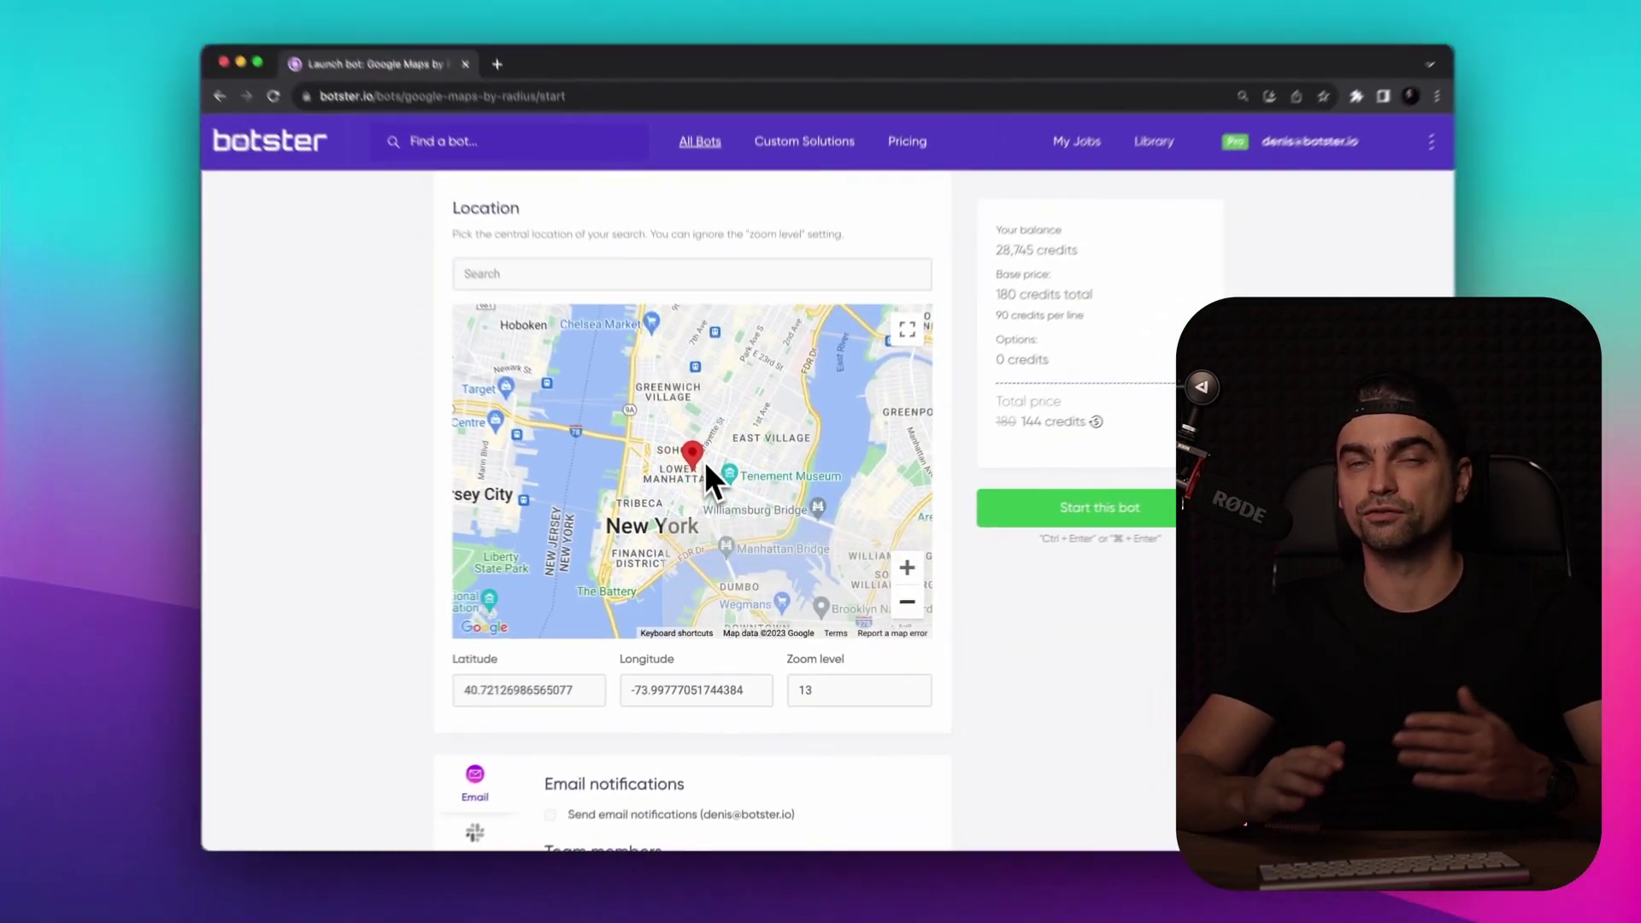
pyautogui.click(695, 469)
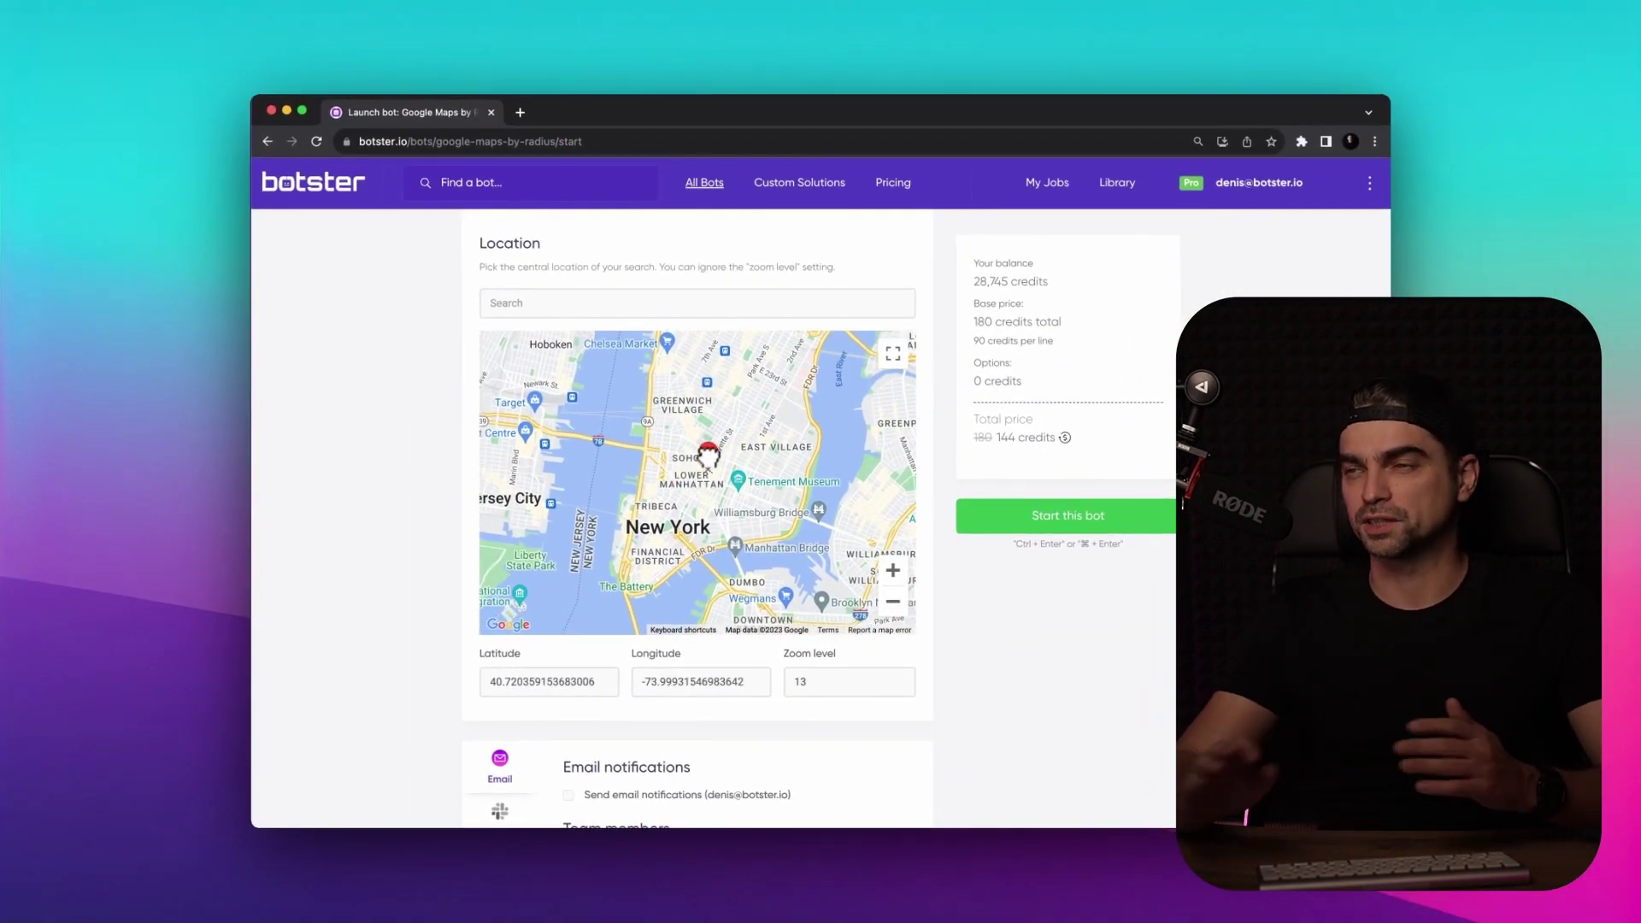
pyautogui.moveTo(709, 455); pyautogui.dragTo(709, 450)
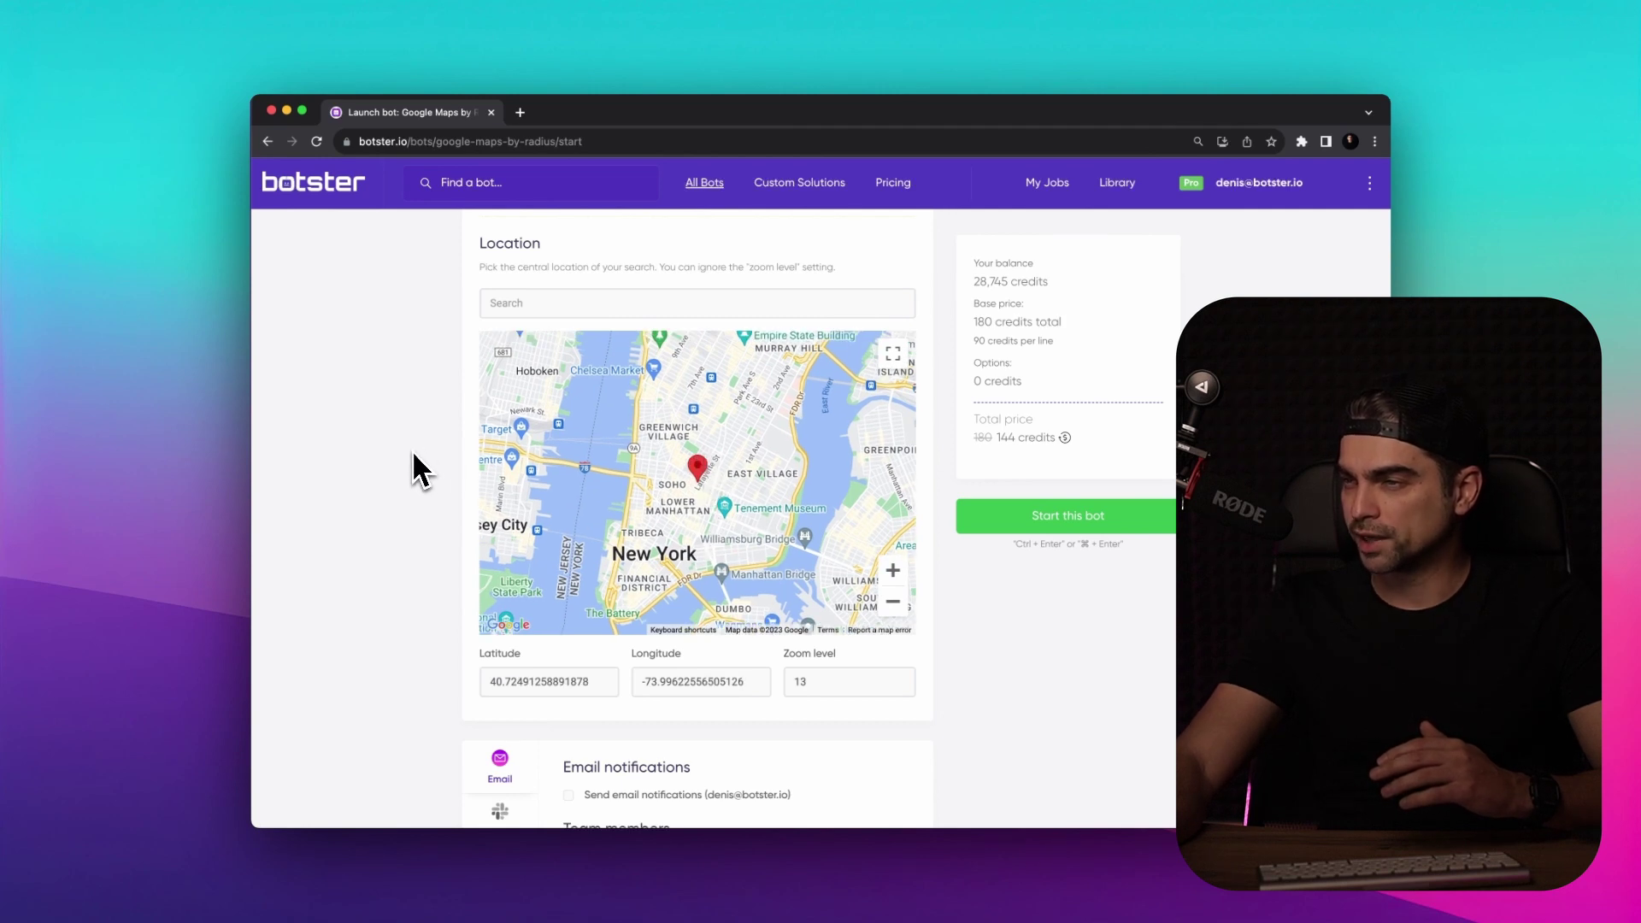
pyautogui.scroll(-1, 413, 454)
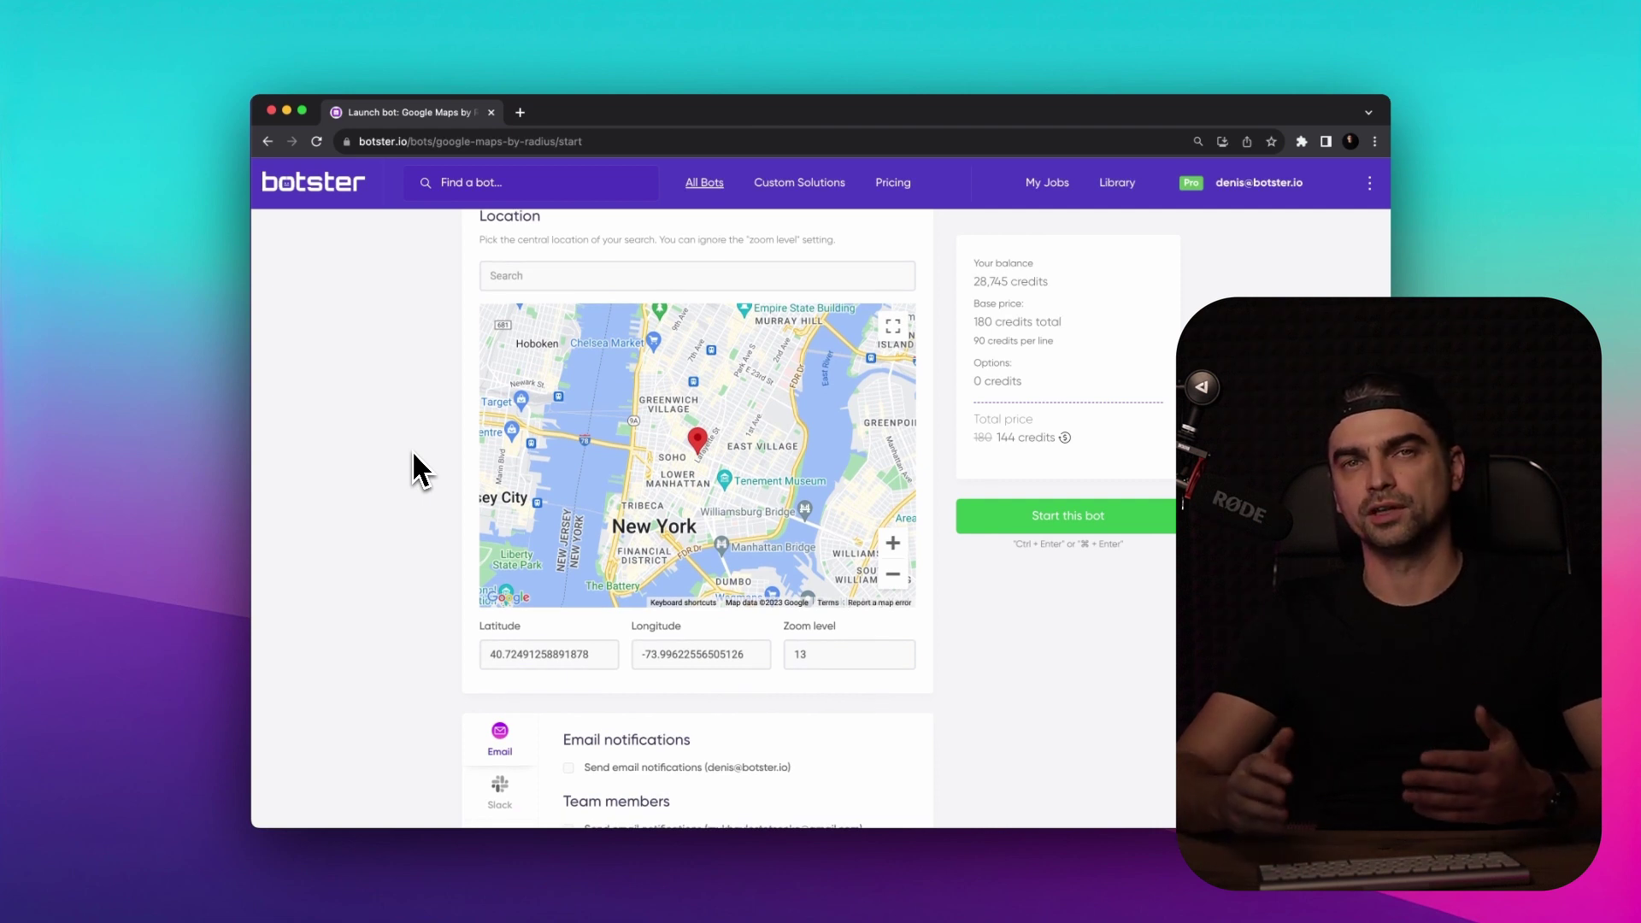
pyautogui.scroll(-5, 413, 455)
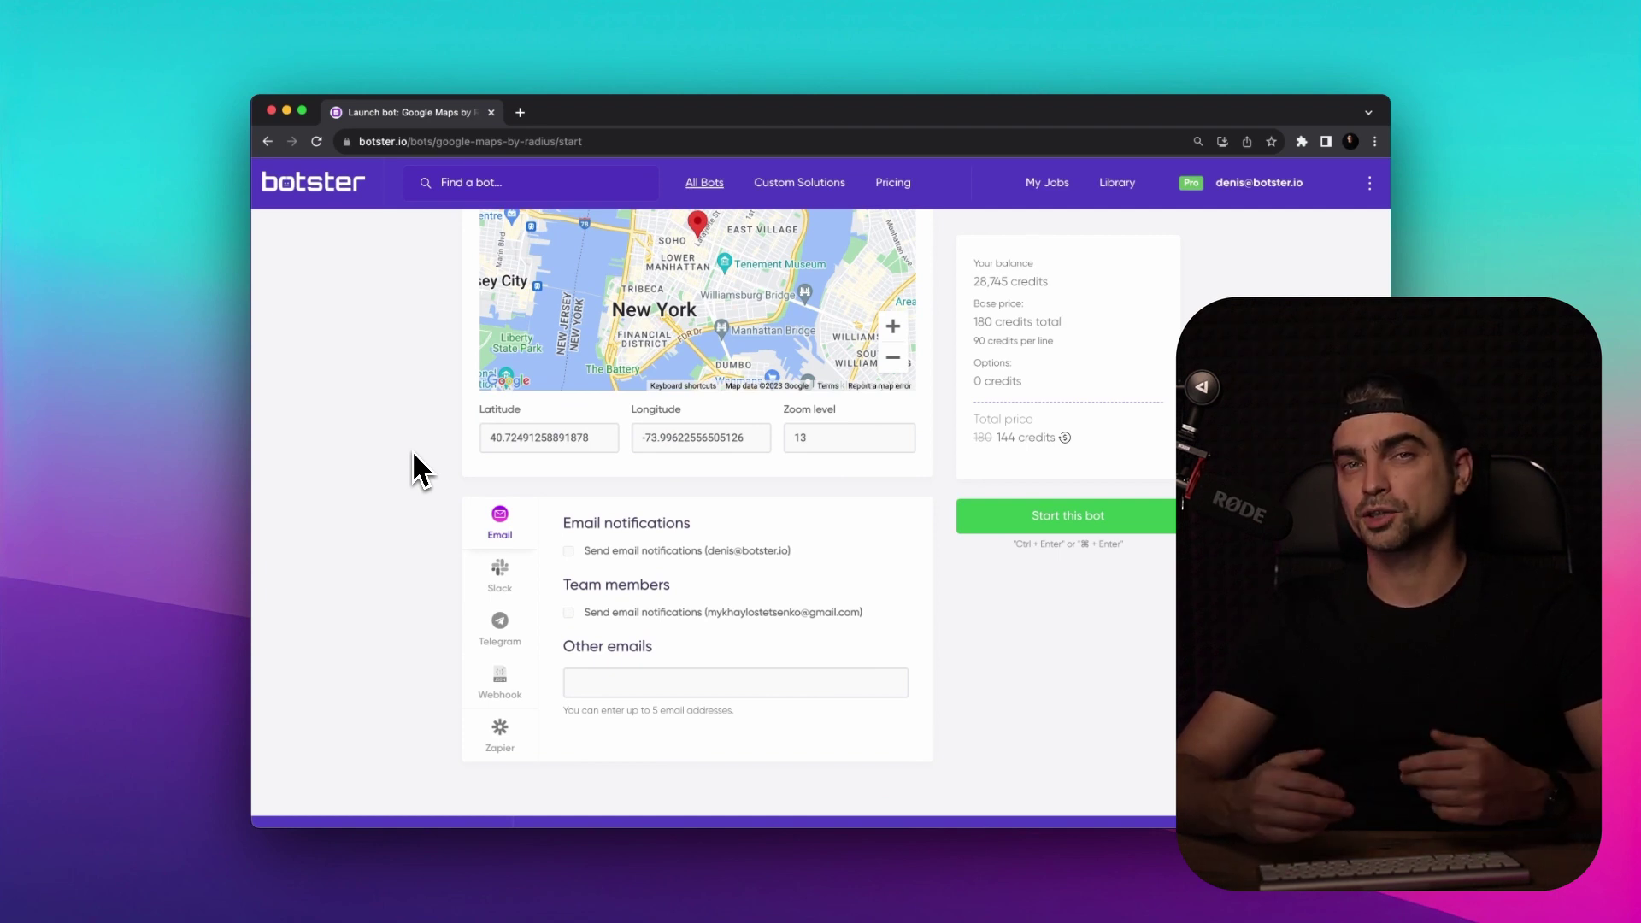
# - Preview the Slack and Telegram notification options, keep Email, and start the bot
pyautogui.scroll(-1, 413, 459)
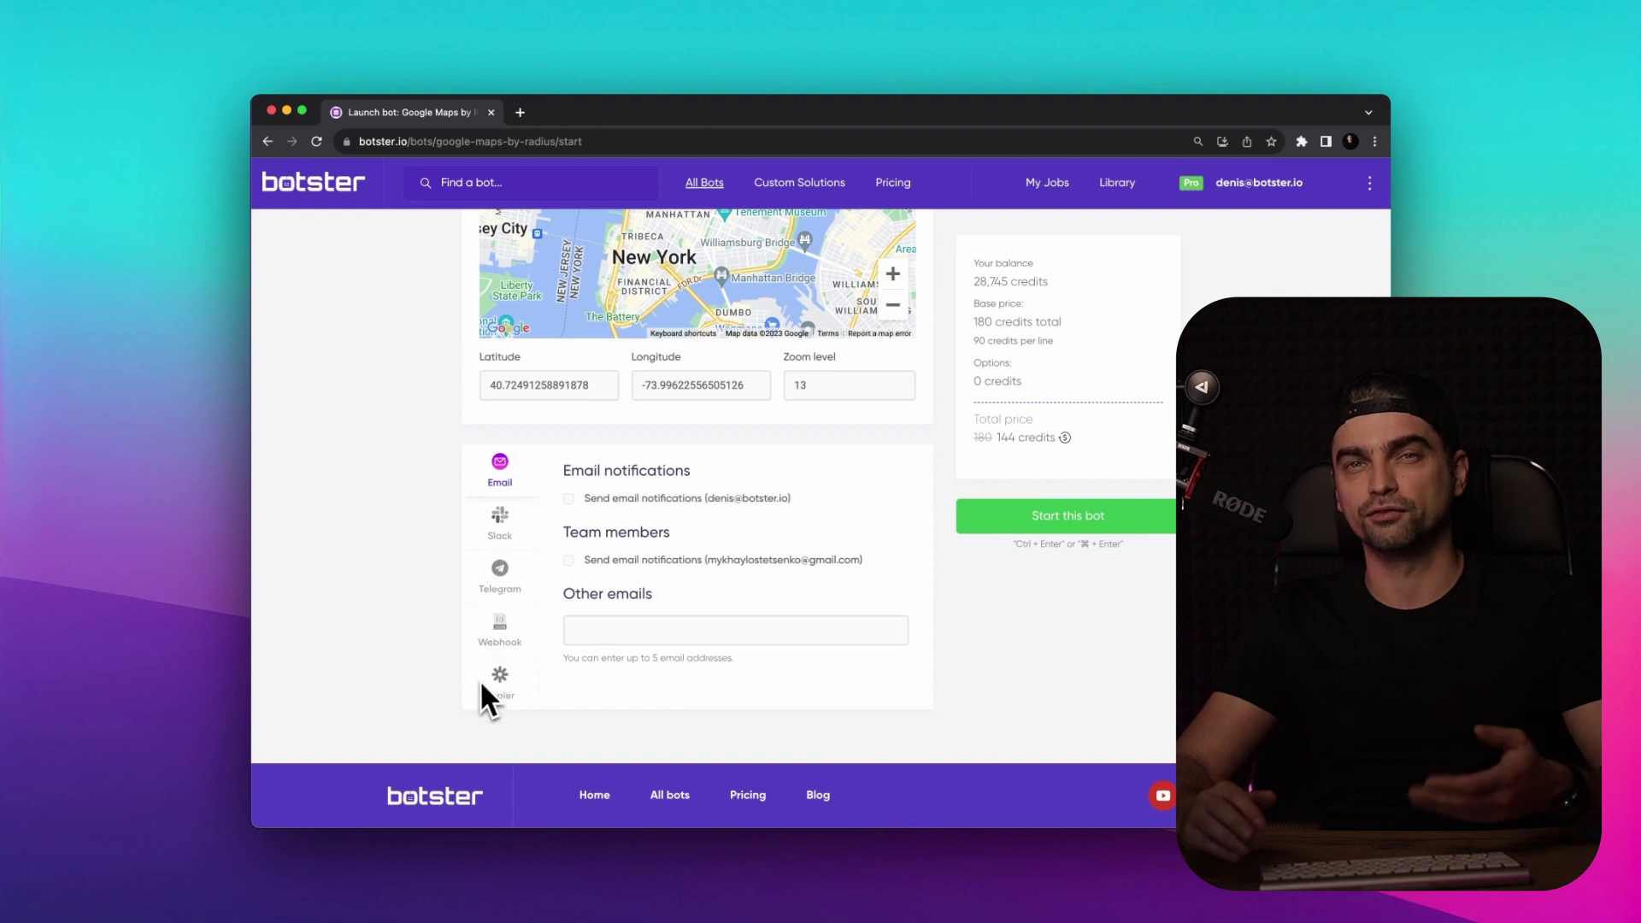
pyautogui.scroll(3, 427, 565)
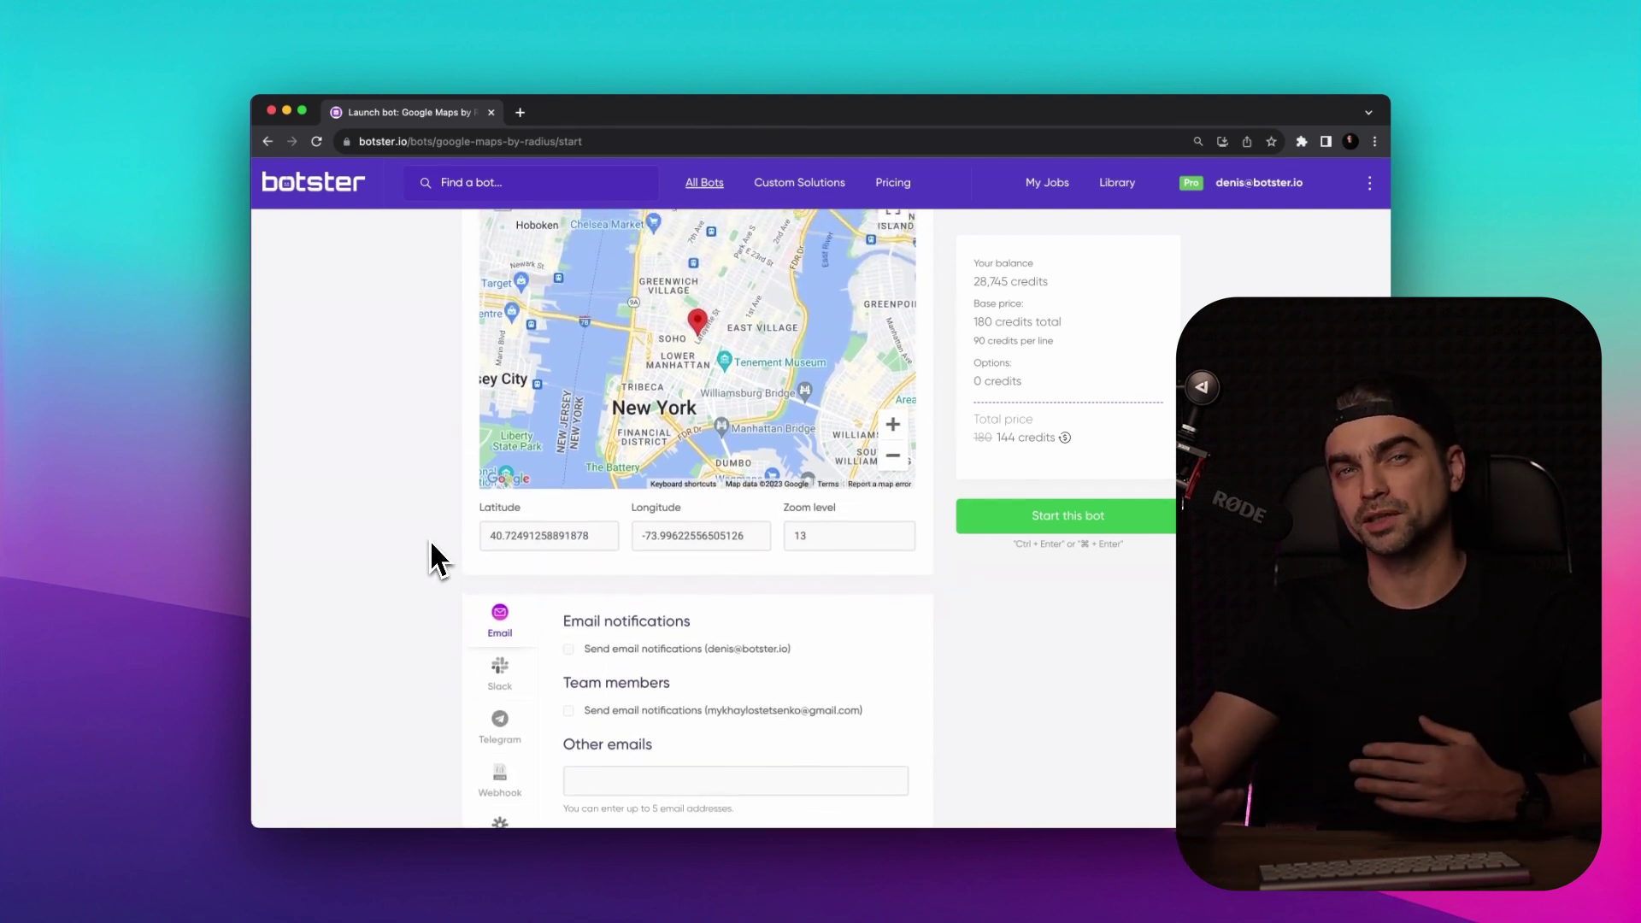
pyautogui.scroll(-4, 431, 545)
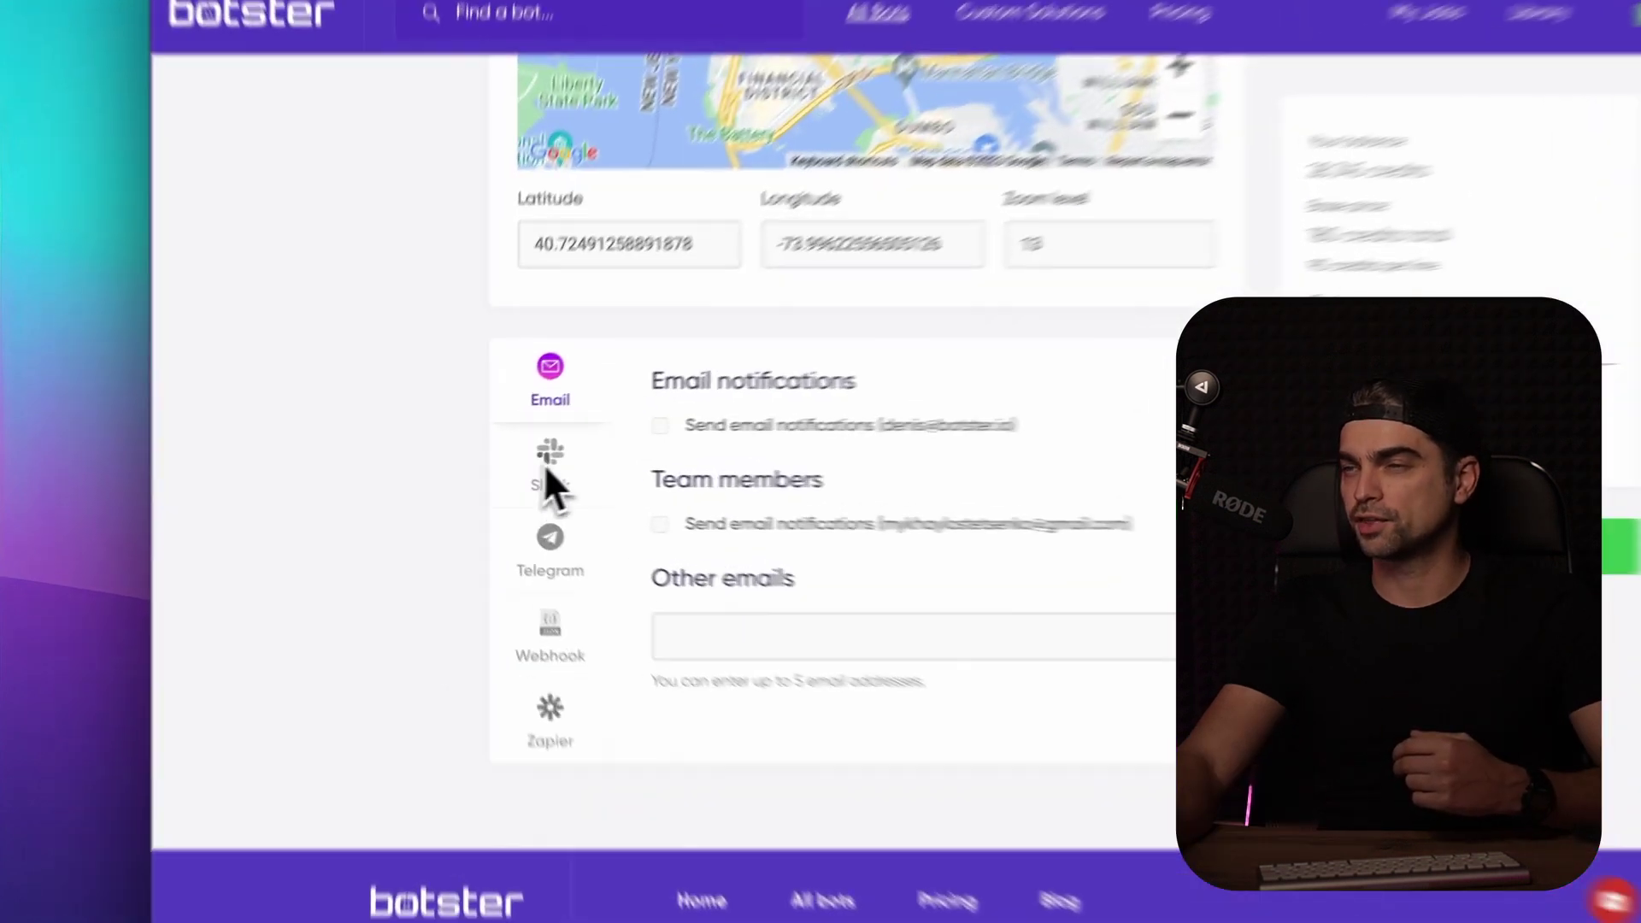
pyautogui.click(502, 471)
pyautogui.click(502, 514)
pyautogui.click(506, 425)
pyautogui.click(598, 384)
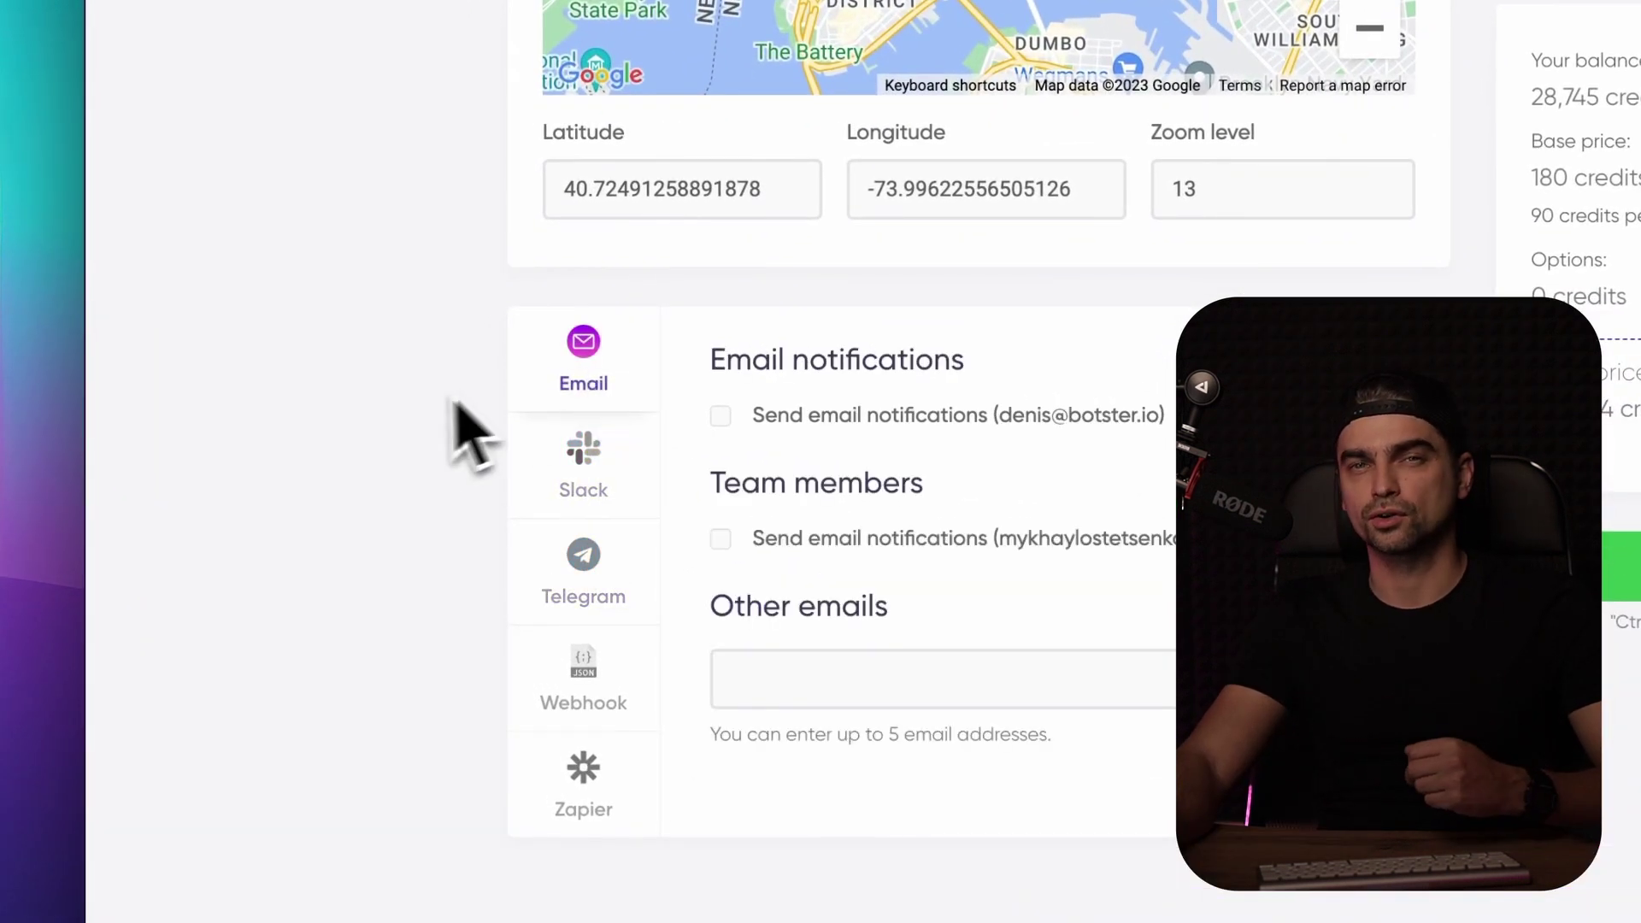
pyautogui.click(1628, 566)
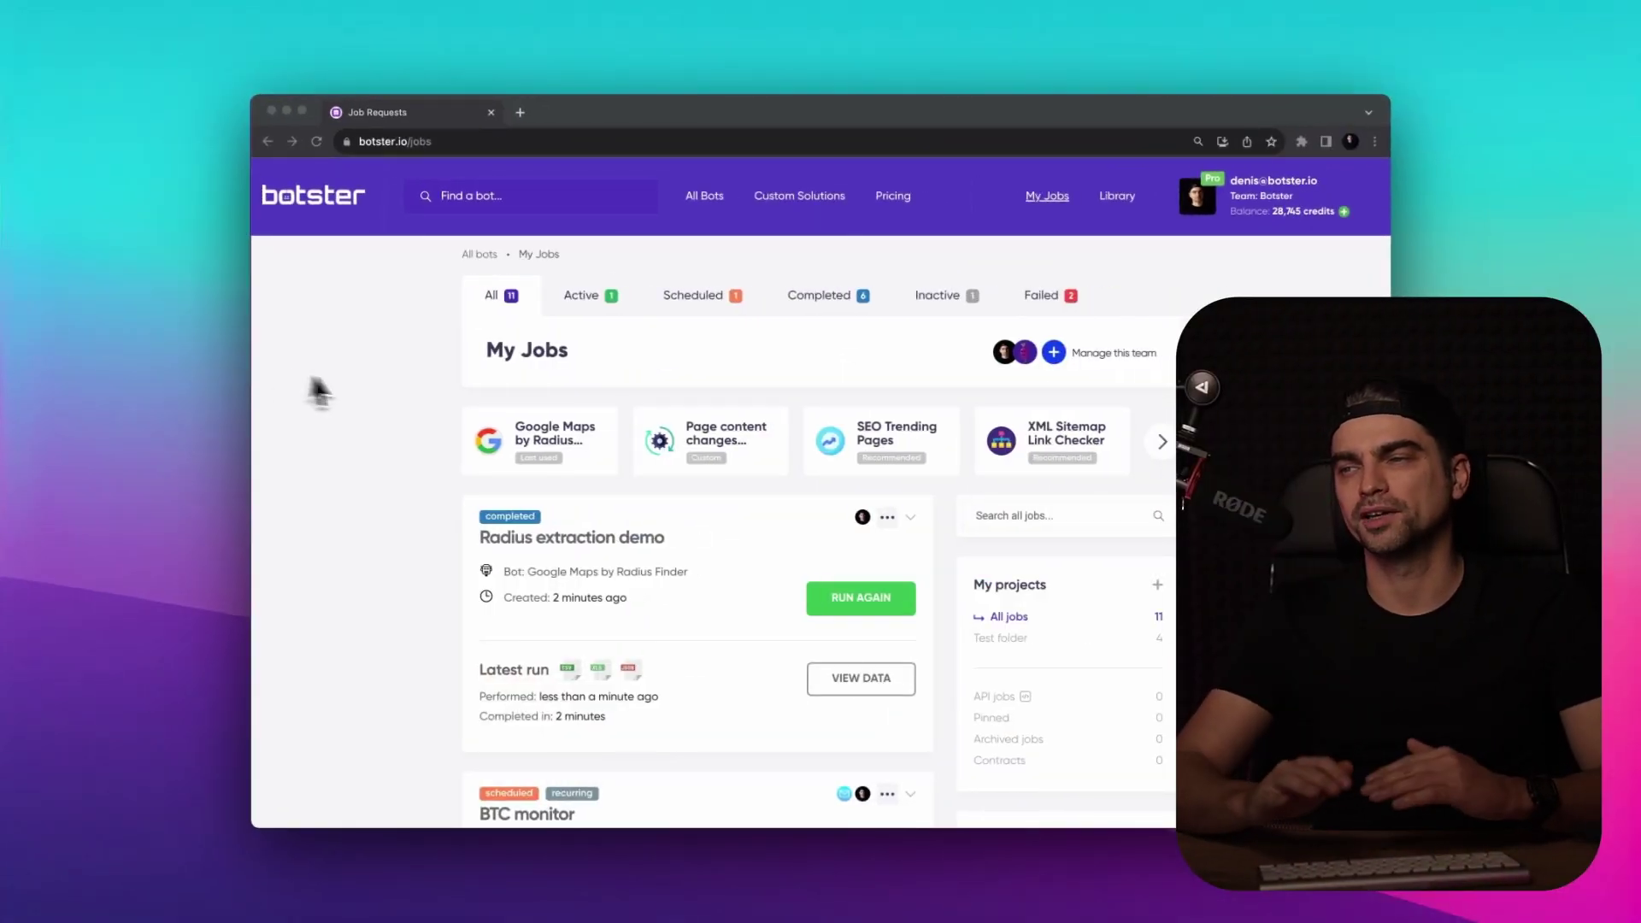
# - Open VIEW DATA on the completed Radius extraction demo job card
pyautogui.scroll(-3, 364, 406)
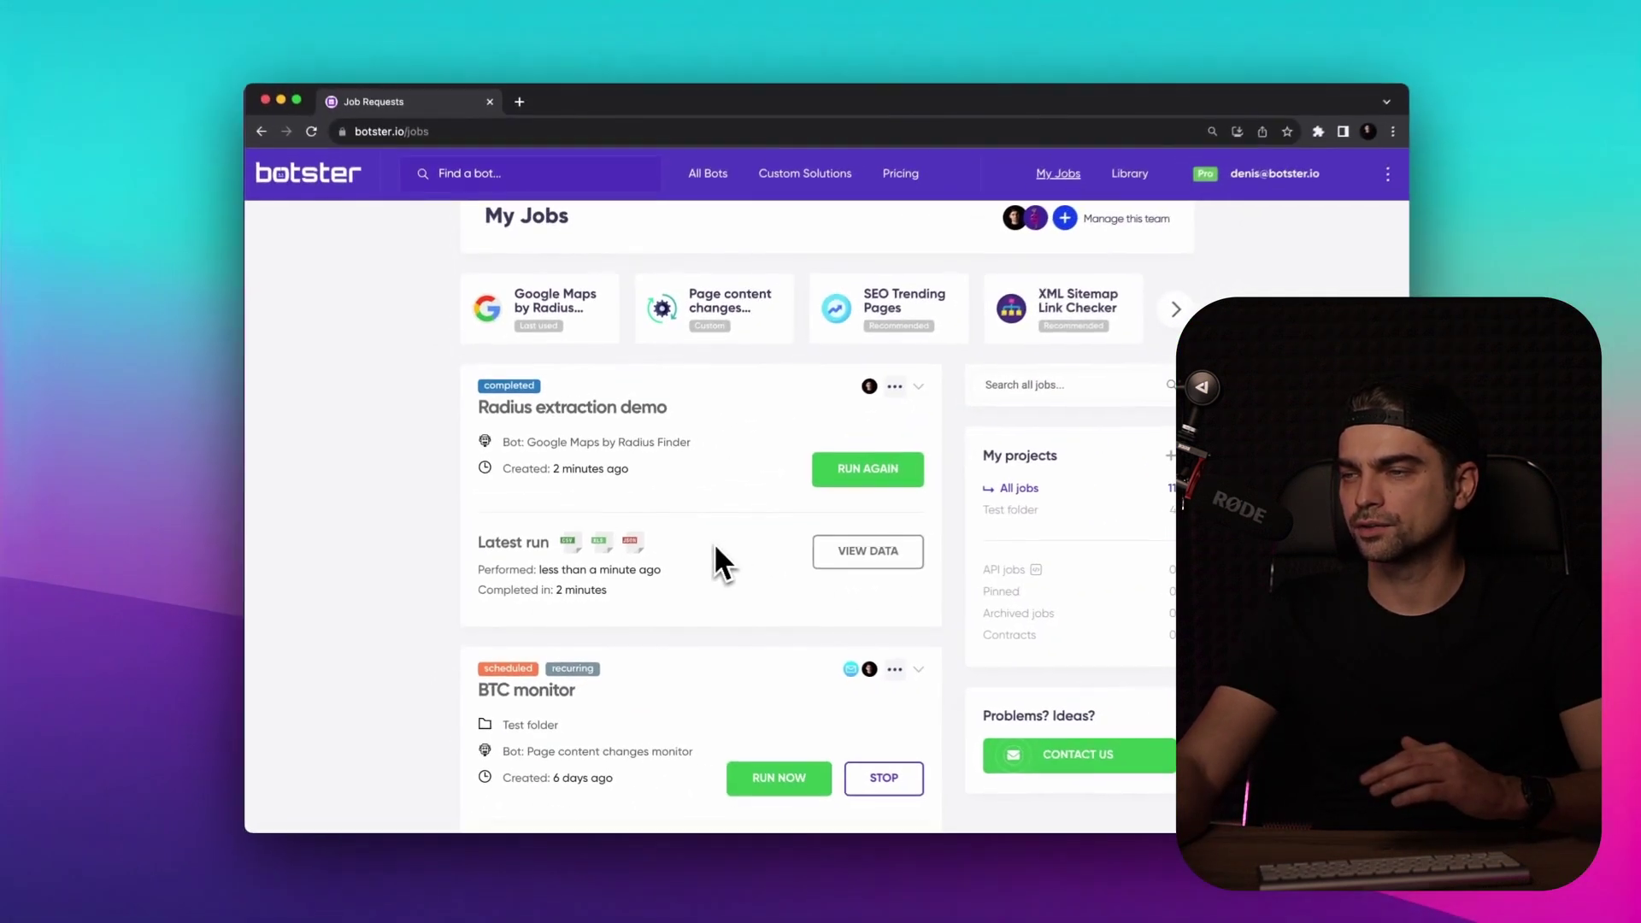
pyautogui.click(855, 575)
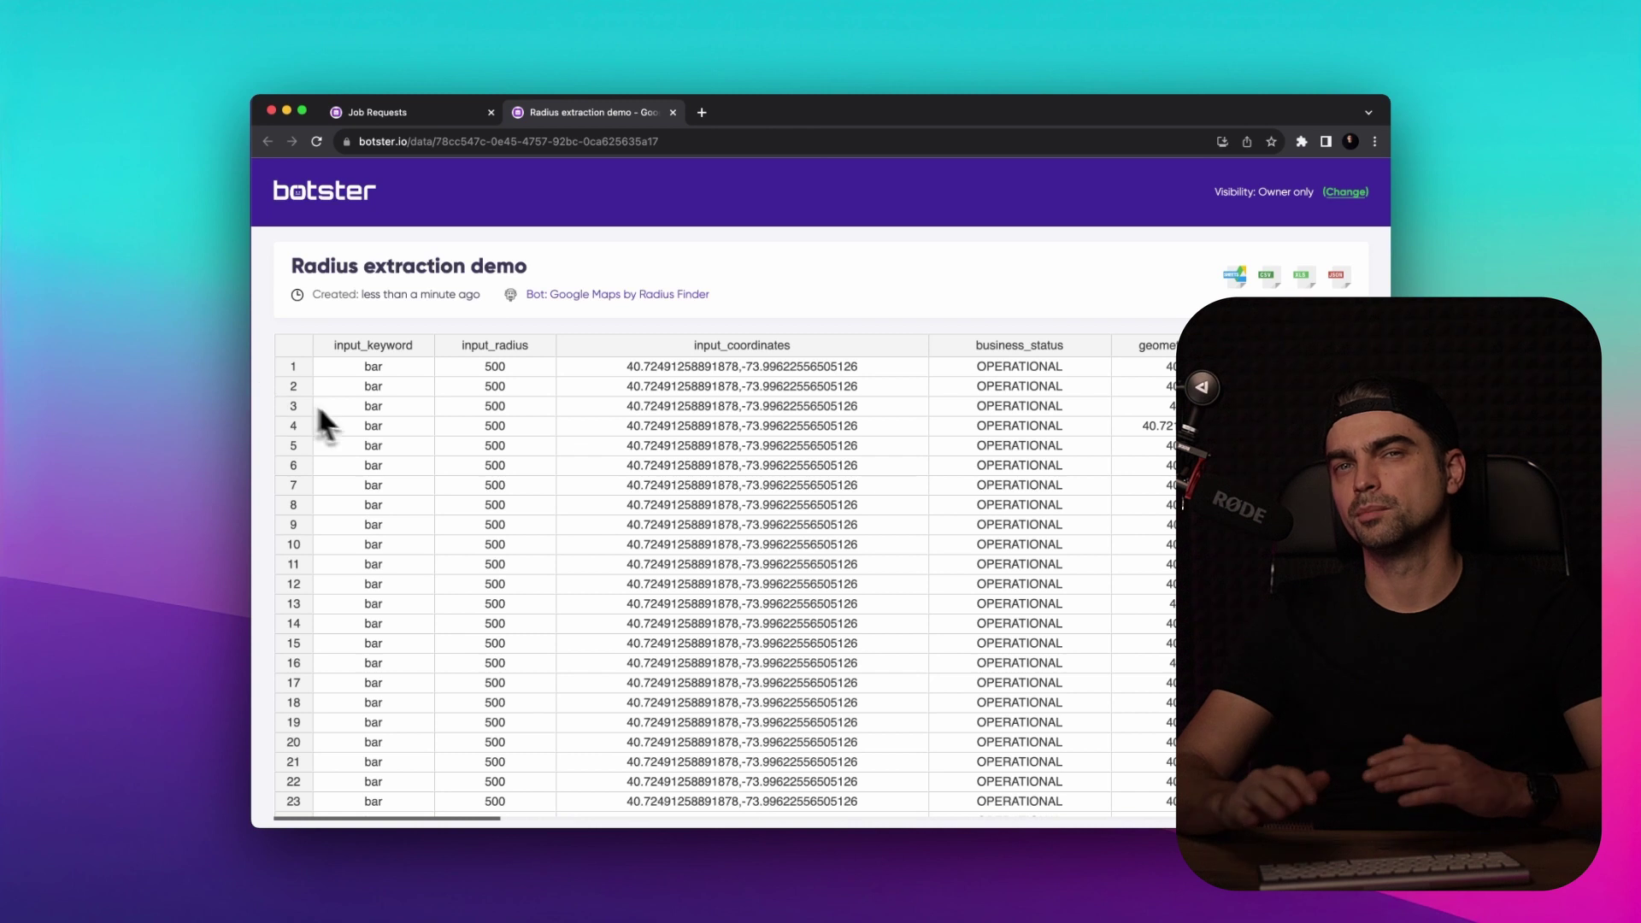
pyautogui.scroll(-10, 318, 412)
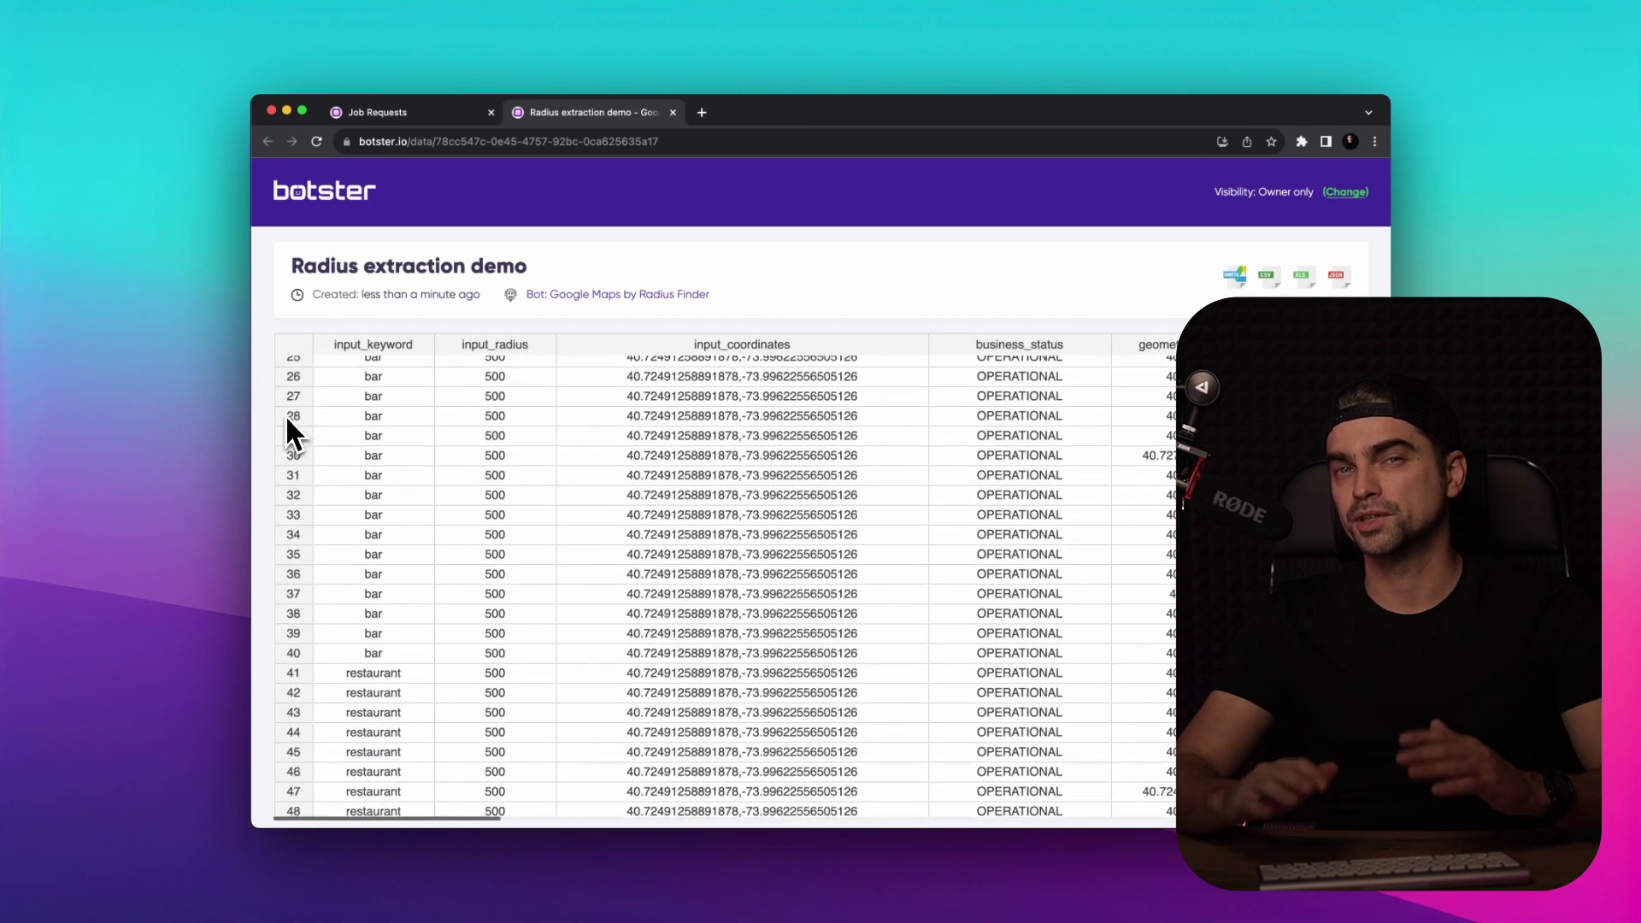
pyautogui.scroll(-6, 291, 418)
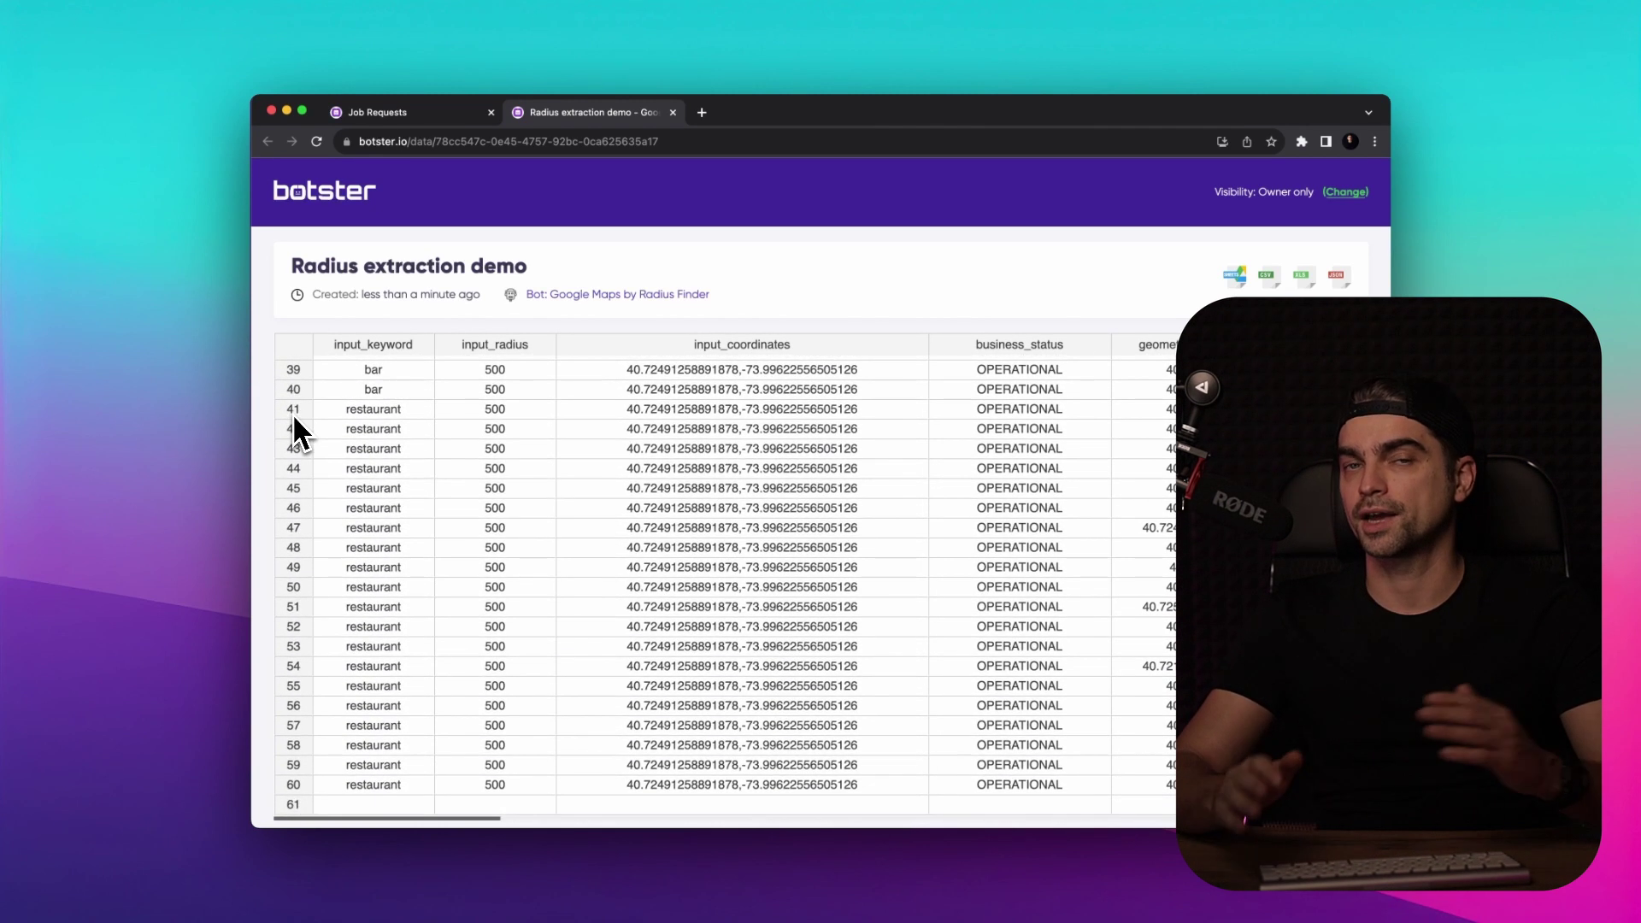
pyautogui.scroll(8, 292, 414)
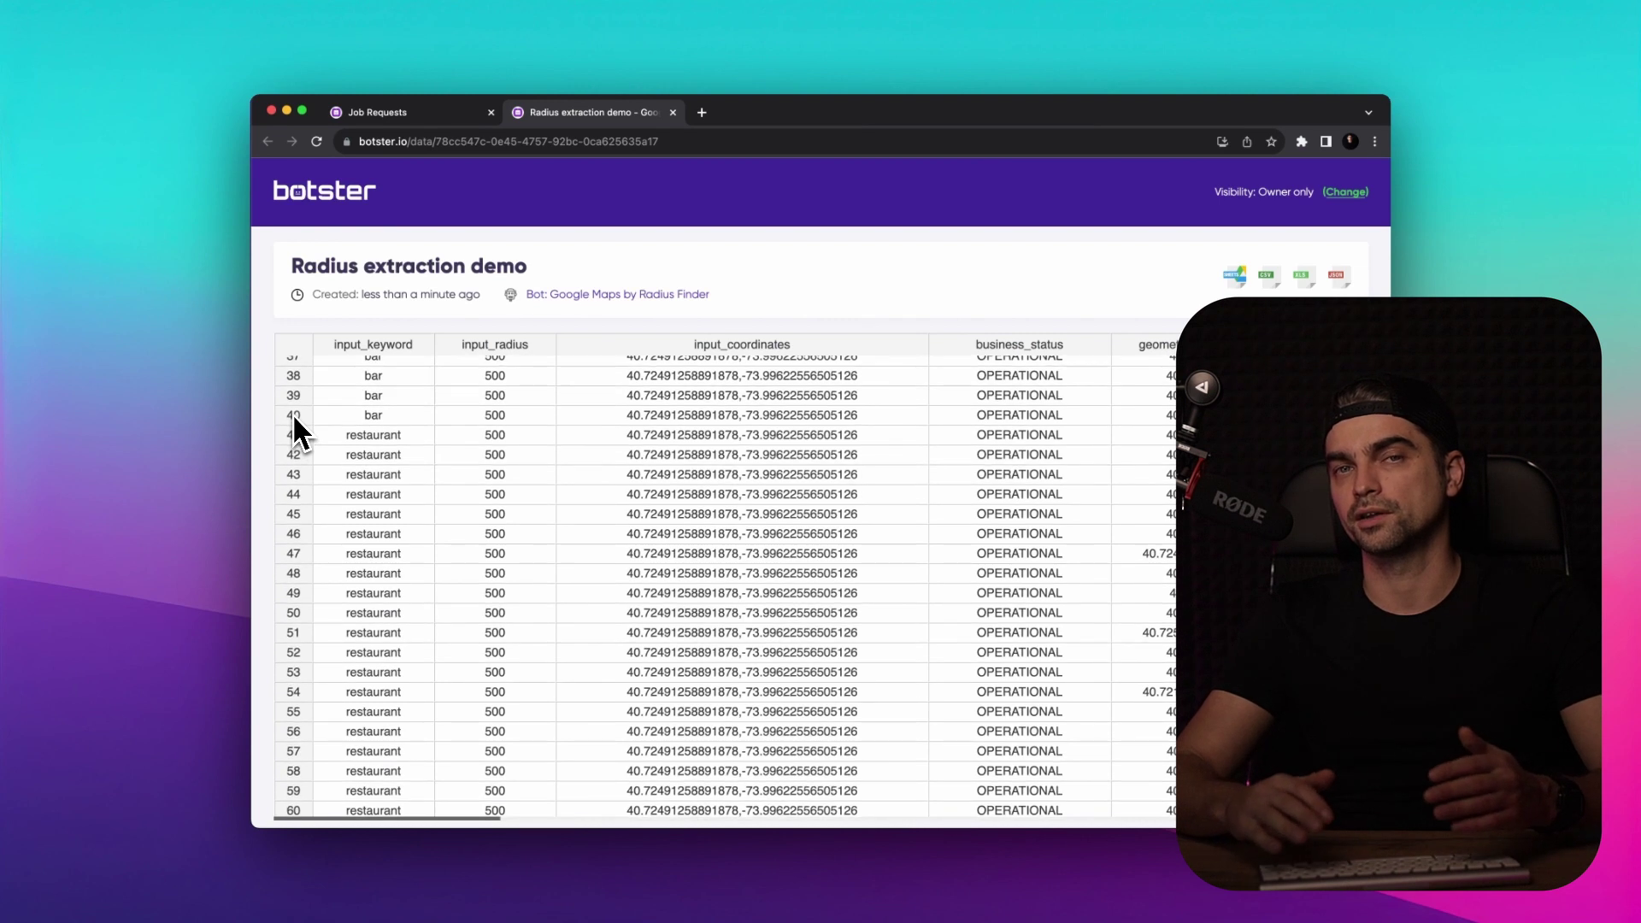
pyautogui.scroll(9, 292, 413)
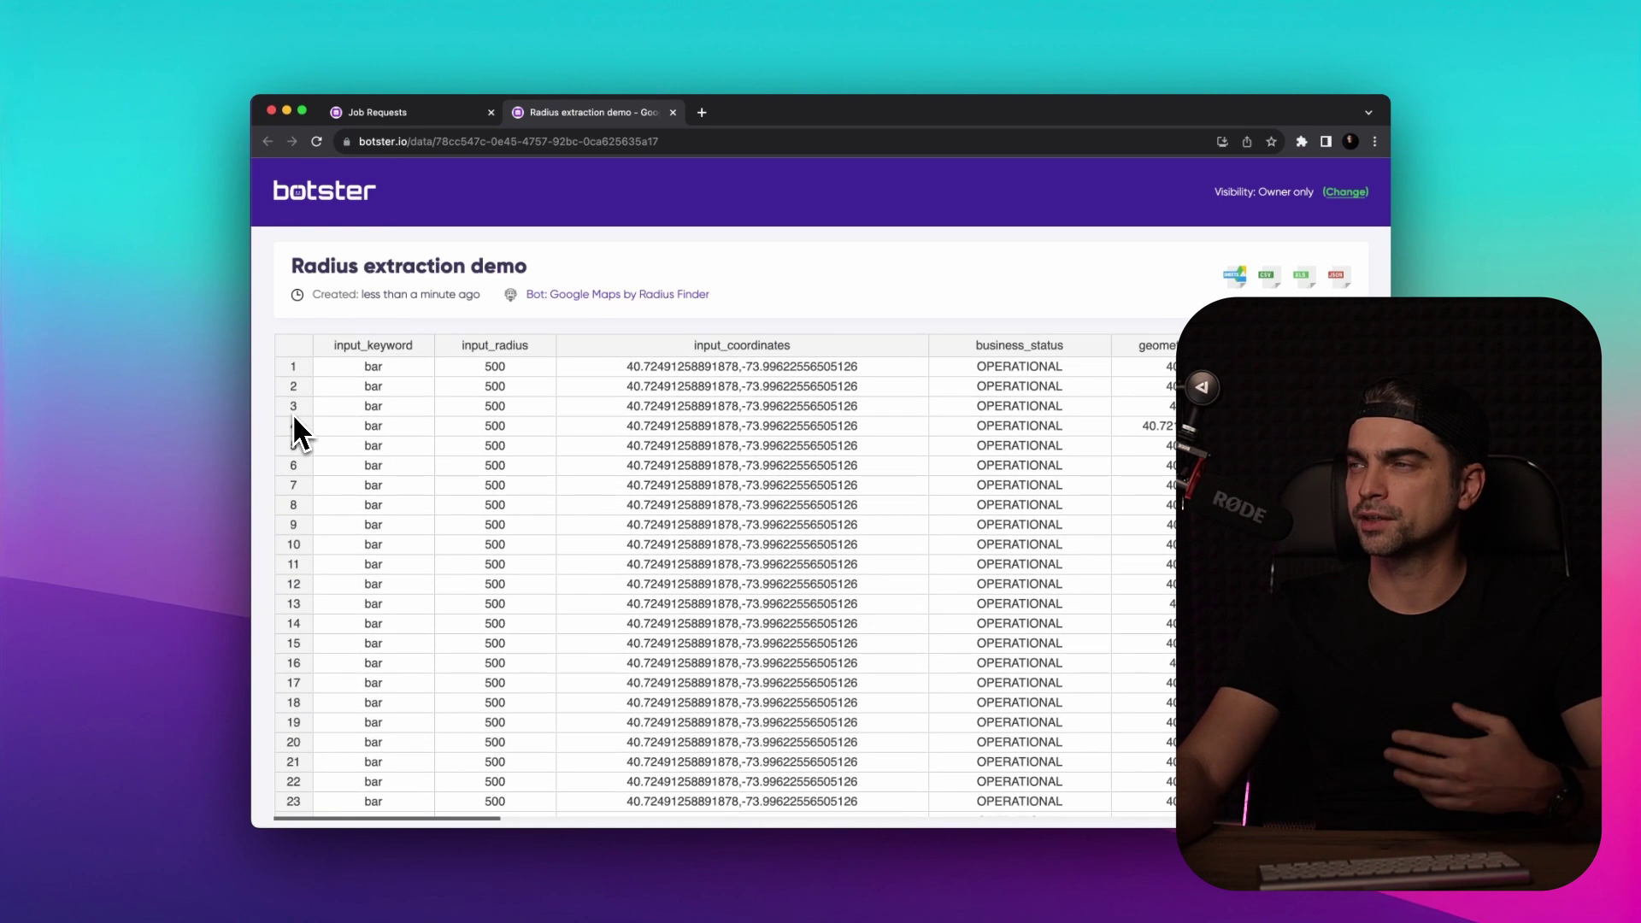
pyautogui.hscroll(8, 376, 414)
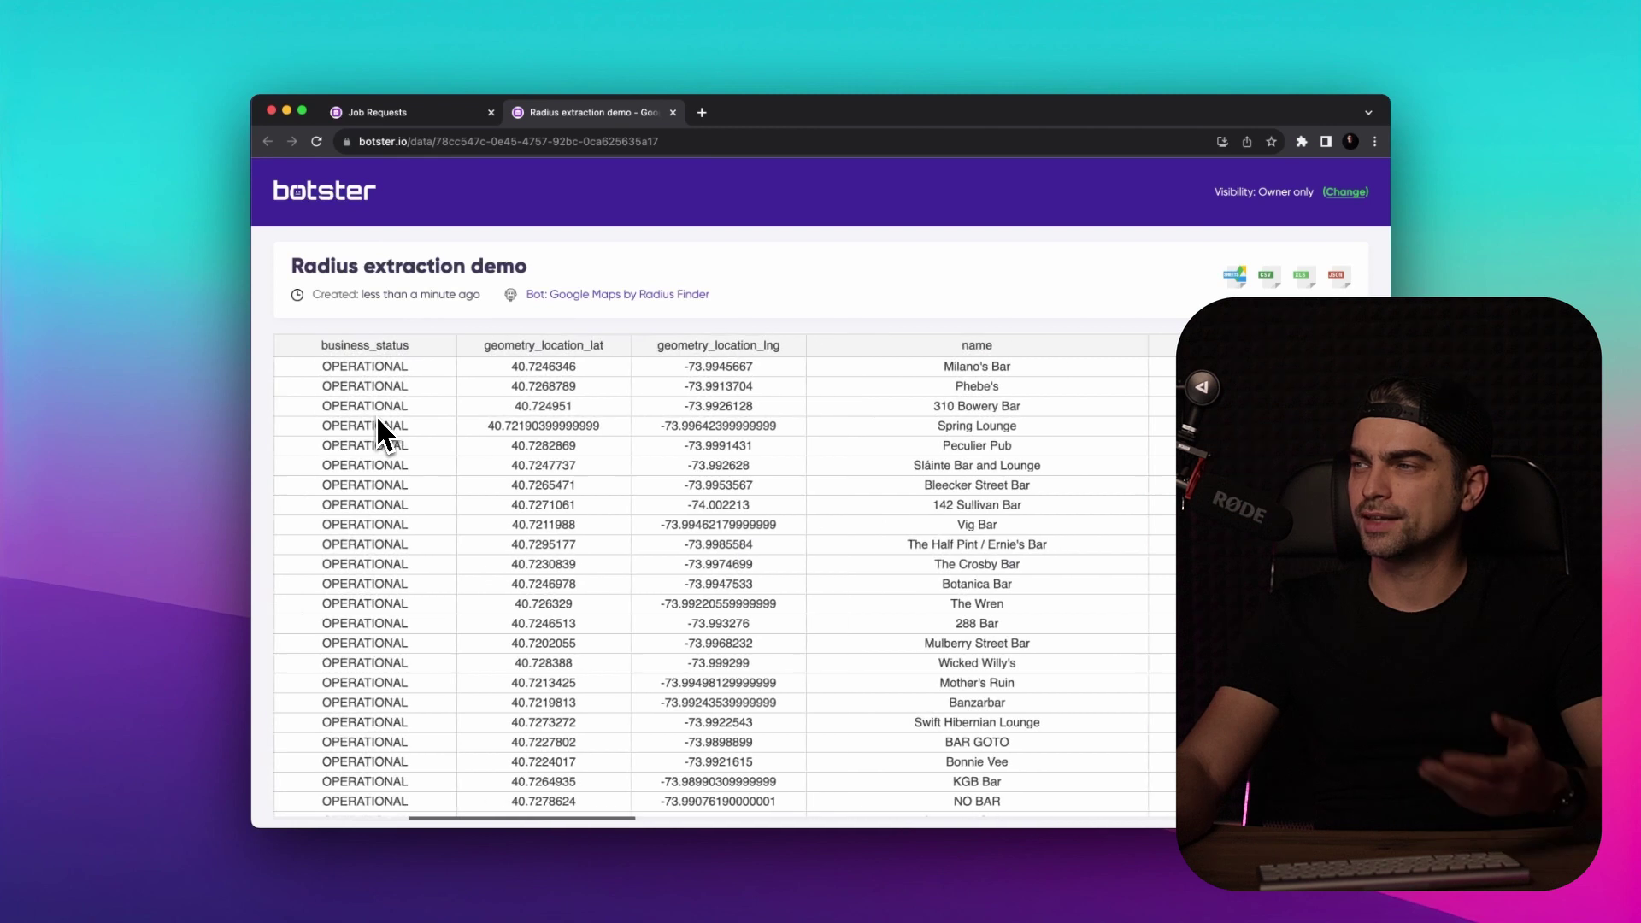
pyautogui.hscroll(15, 376, 414)
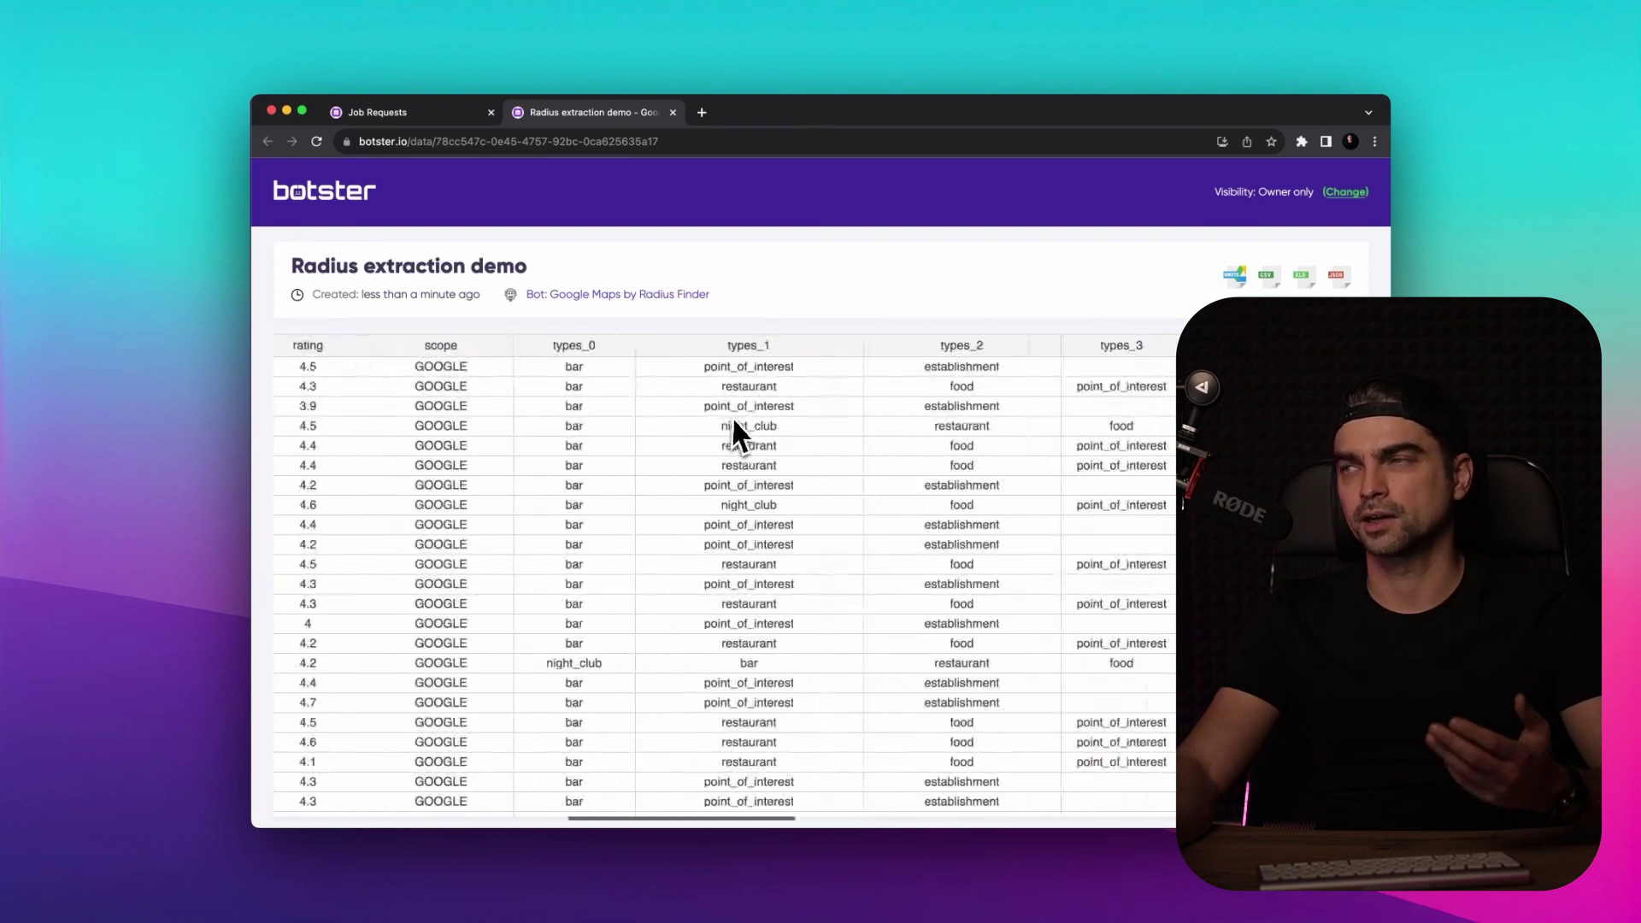
pyautogui.hscroll(15, 732, 417)
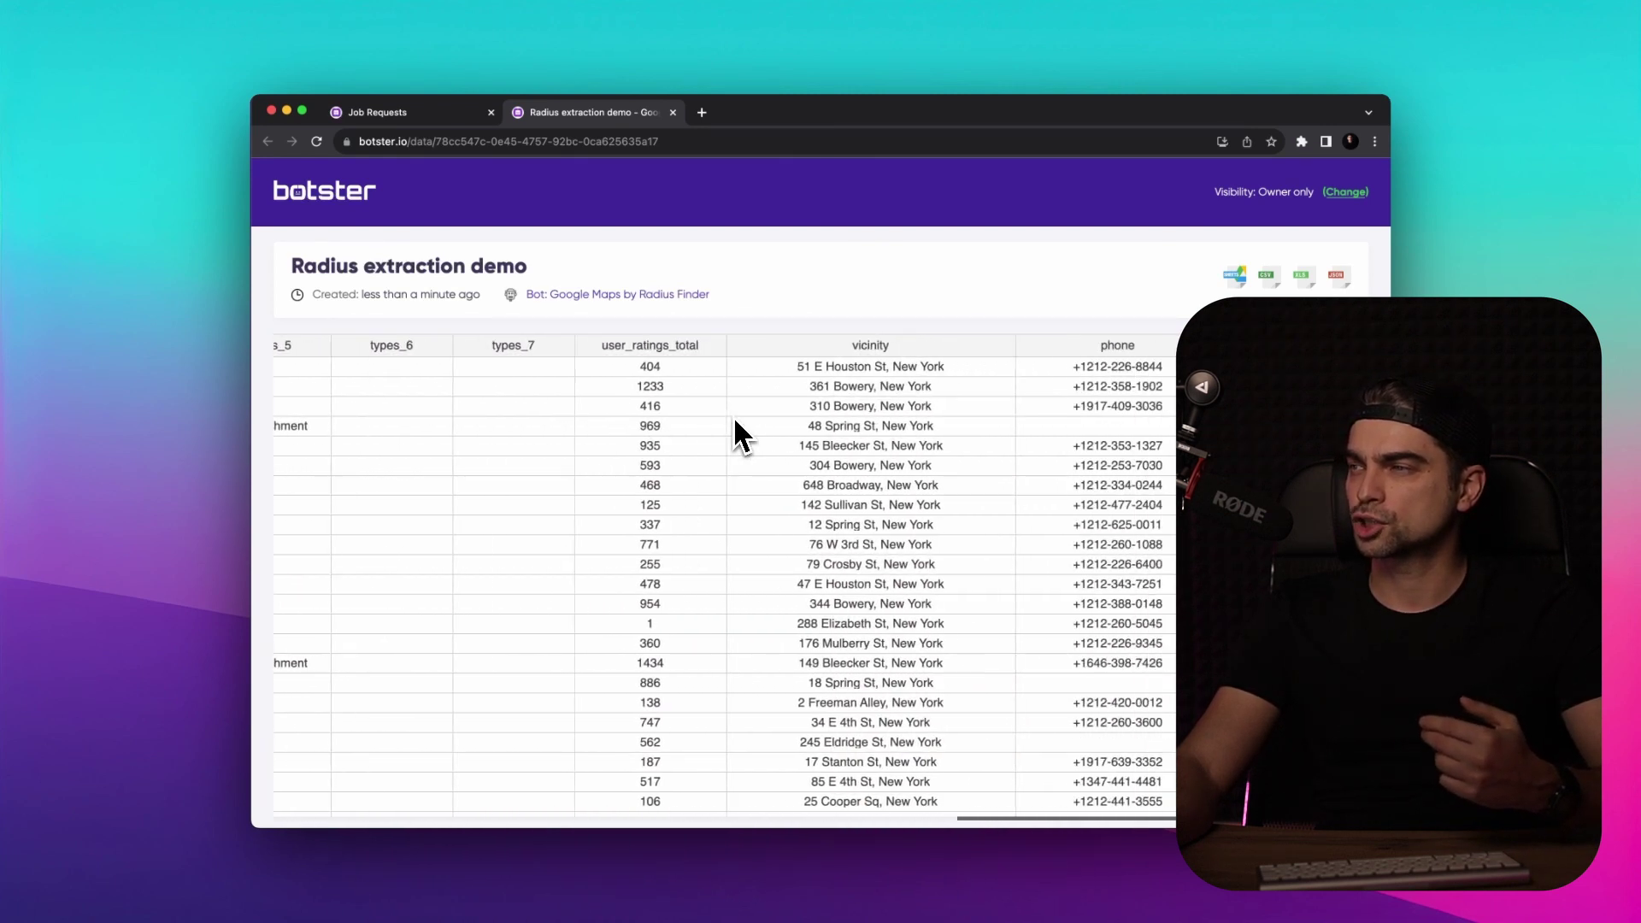
pyautogui.hscroll(5, 736, 418)
pyautogui.moveTo(876, 366); pyautogui.dragTo(893, 406)
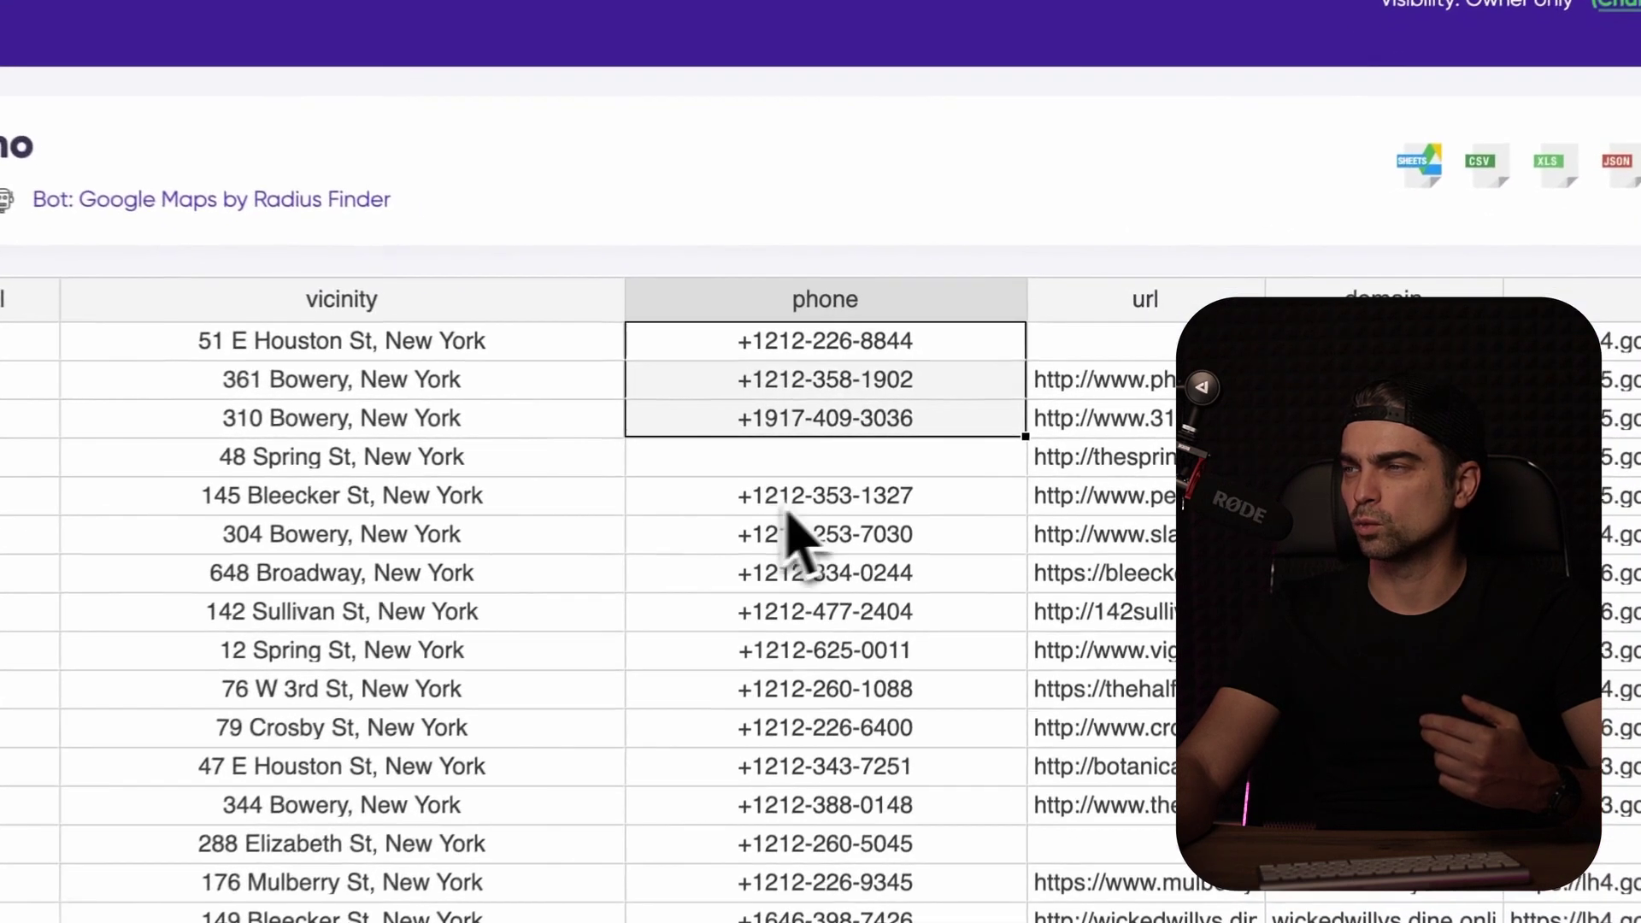
pyautogui.moveTo(1148, 389); pyautogui.dragTo(1148, 548)
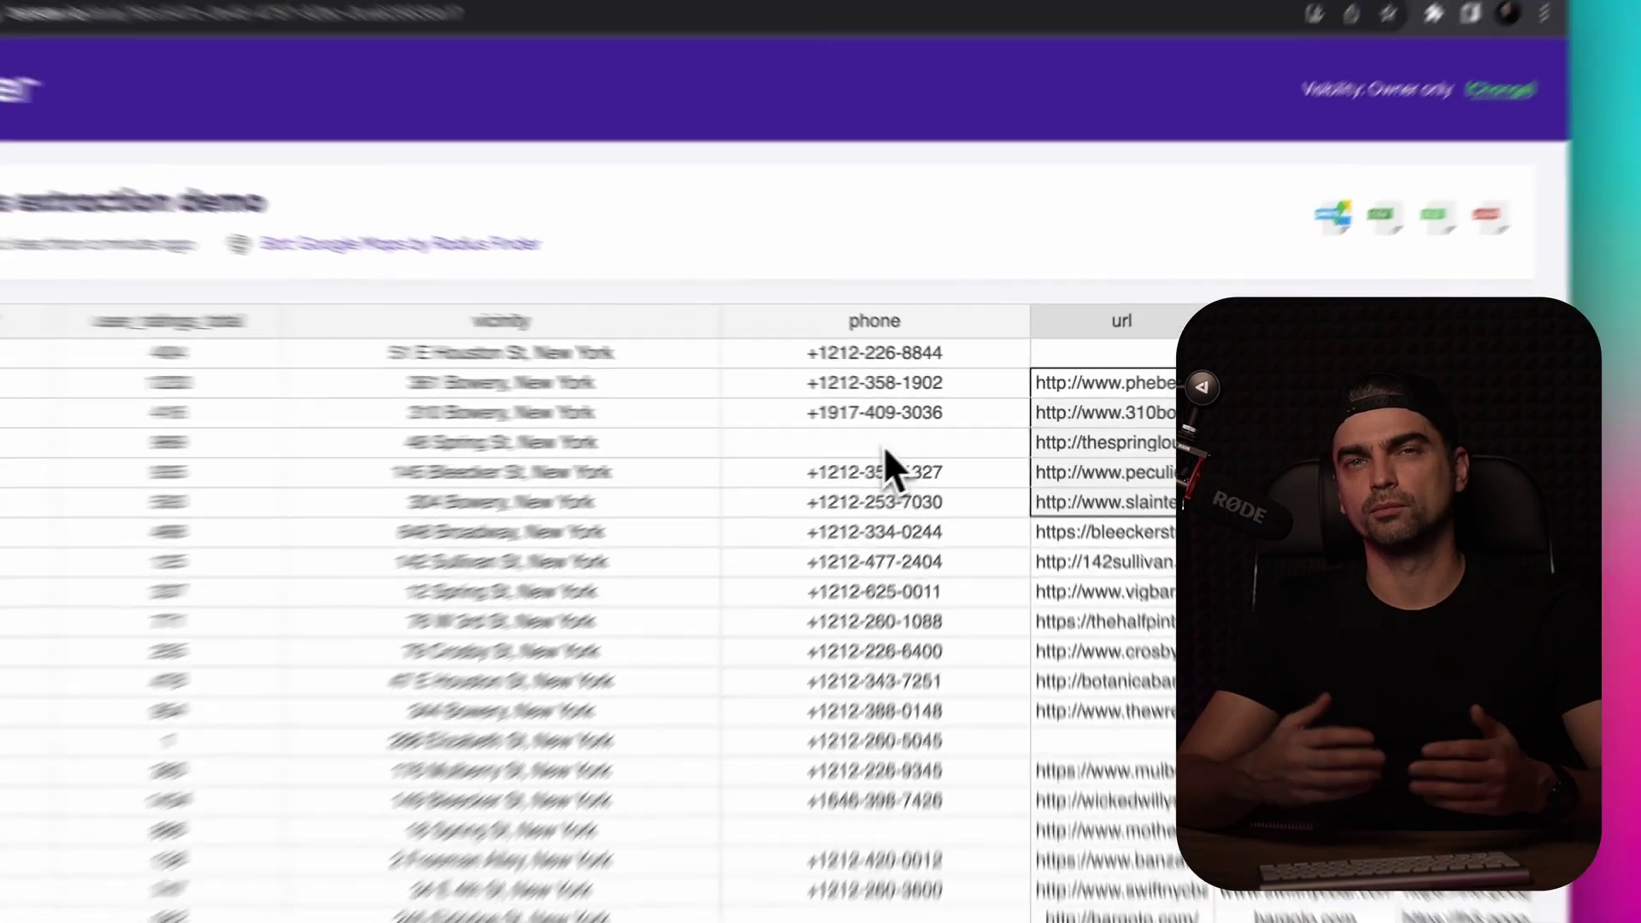
pyautogui.click(885, 445)
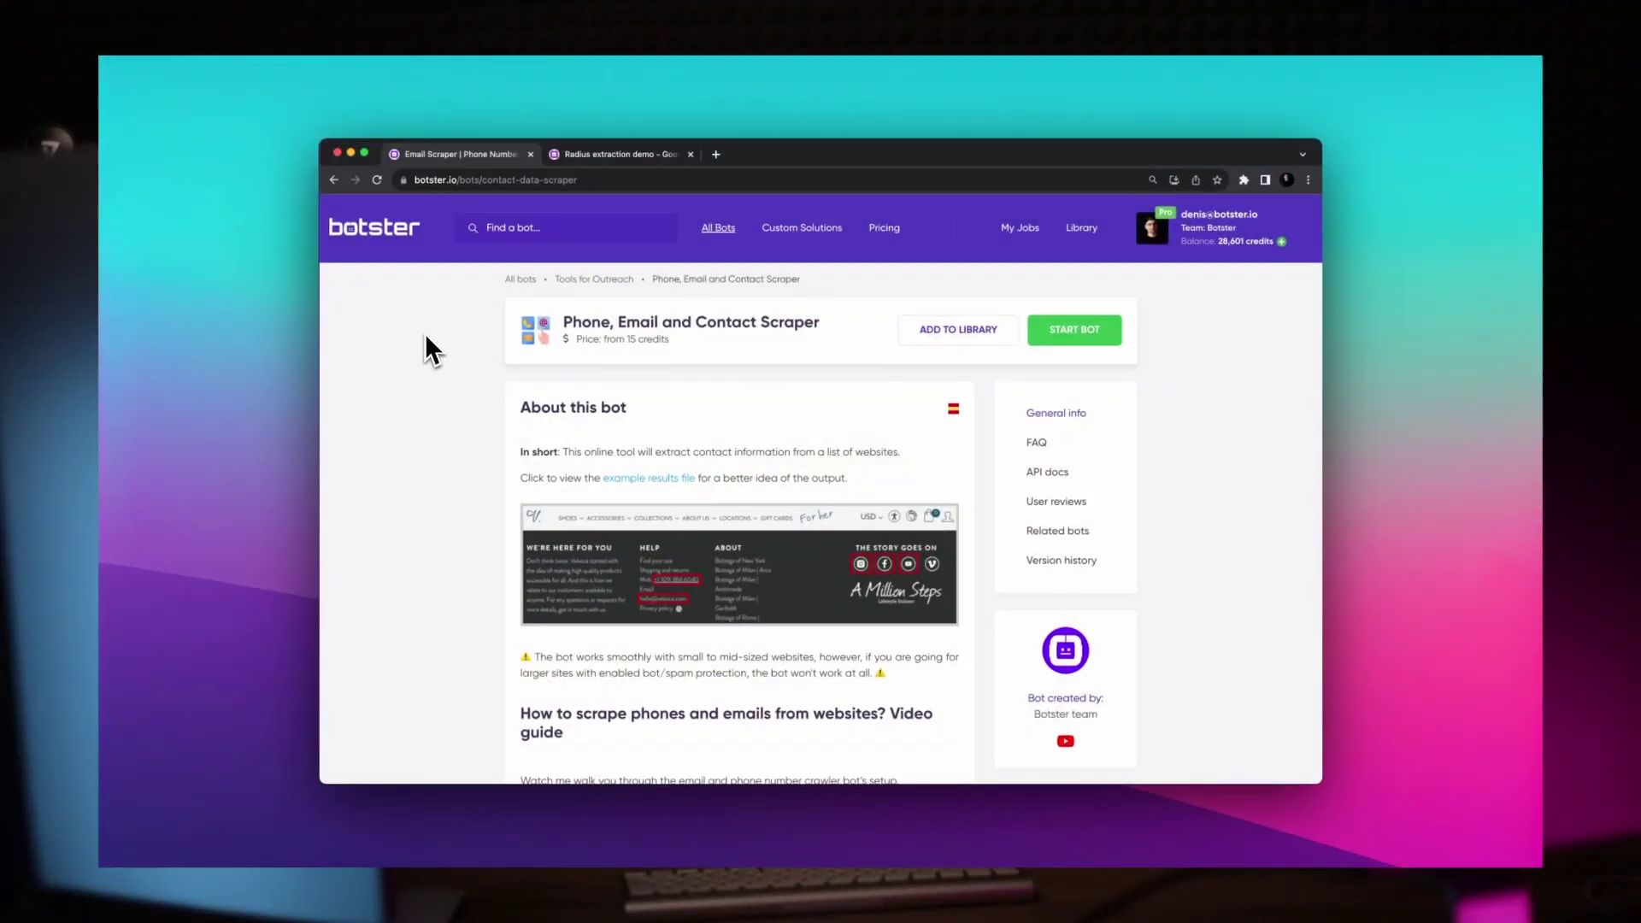
# - Open the Phone, Email and Contact Scraper's example results file and browse its columns
pyautogui.scroll(-10, 425, 339)
pyautogui.scroll(9, 426, 339)
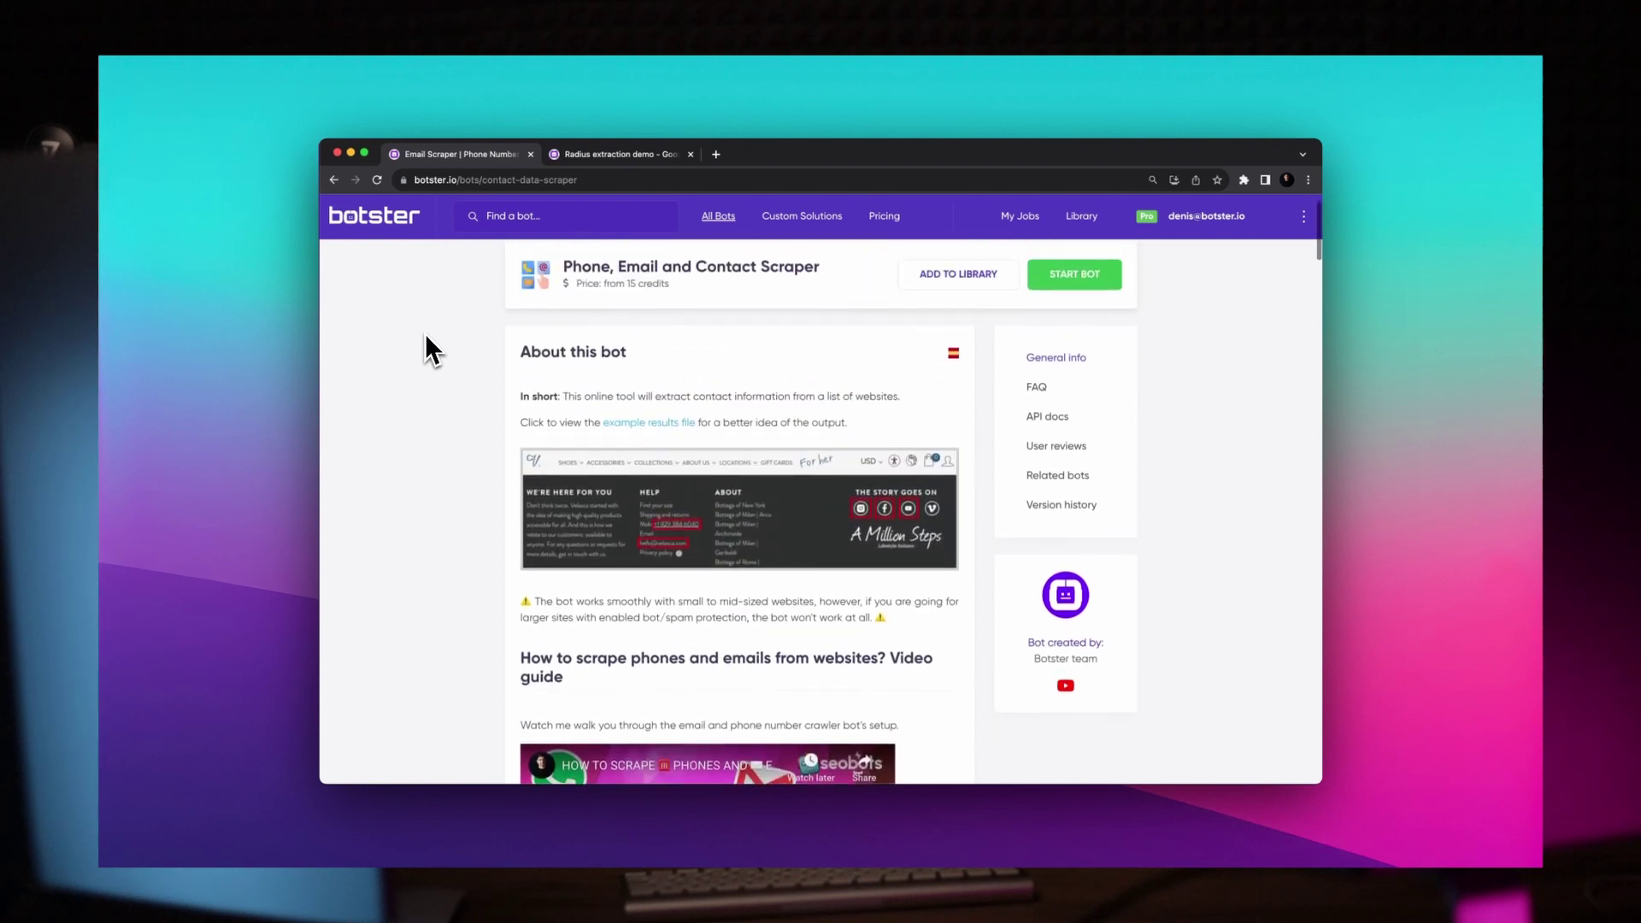
pyautogui.scroll(1, 424, 332)
pyautogui.click(641, 456)
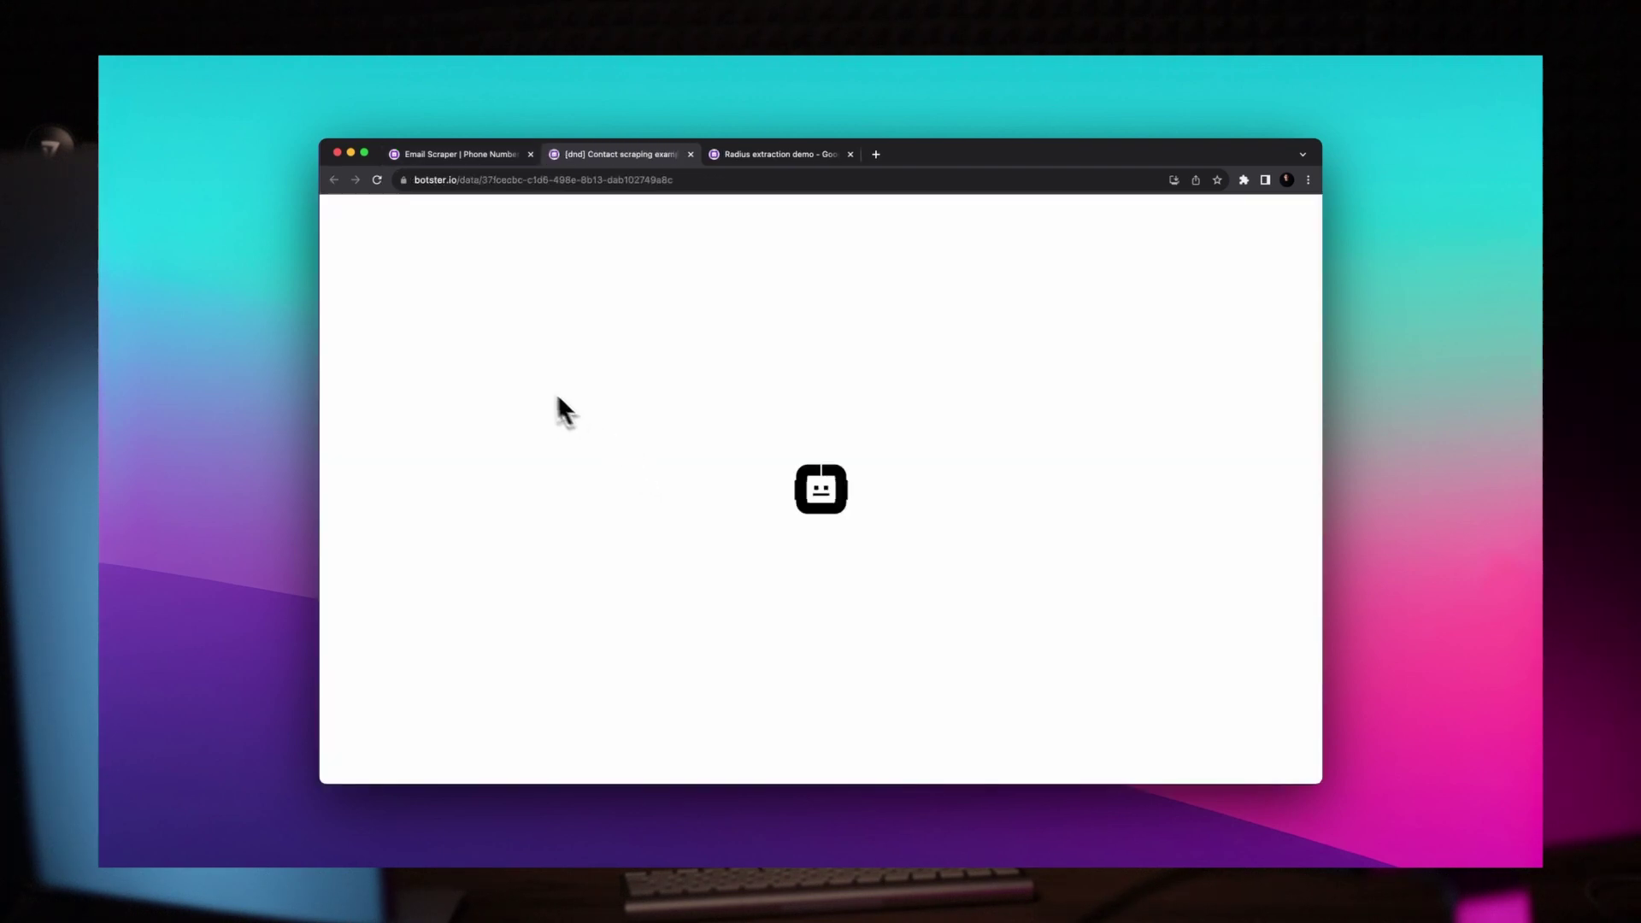
pyautogui.hscroll(2, 509, 395)
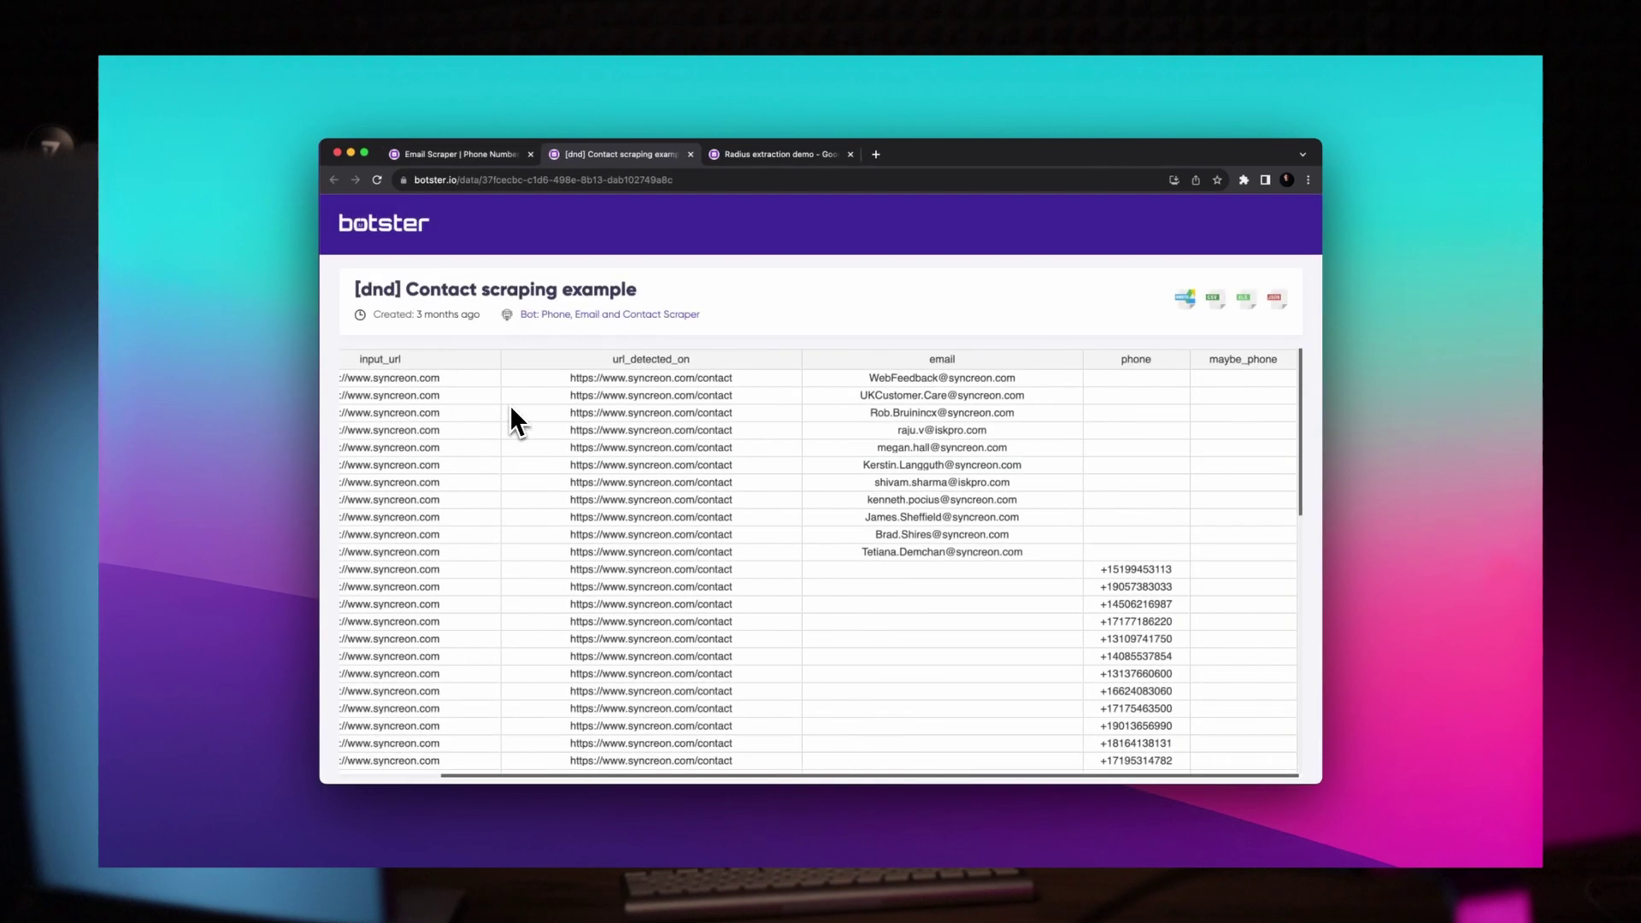